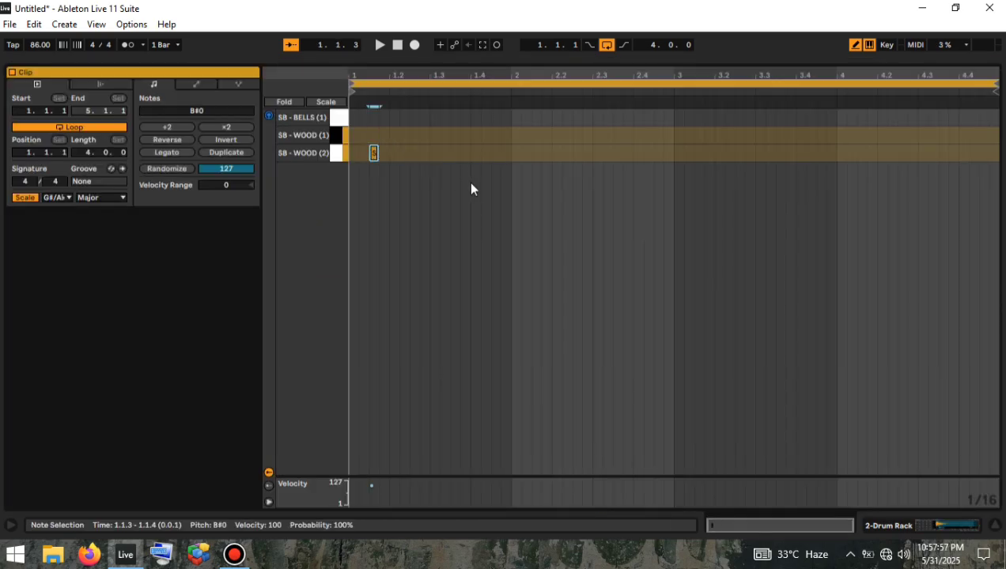
# Step: Place SB - WOOD (1) notes at 1.2.3 and 1.4.1 and an SB - WOOD (2) note at 1.3.3, and play the pattern
pyautogui.click(416, 135)
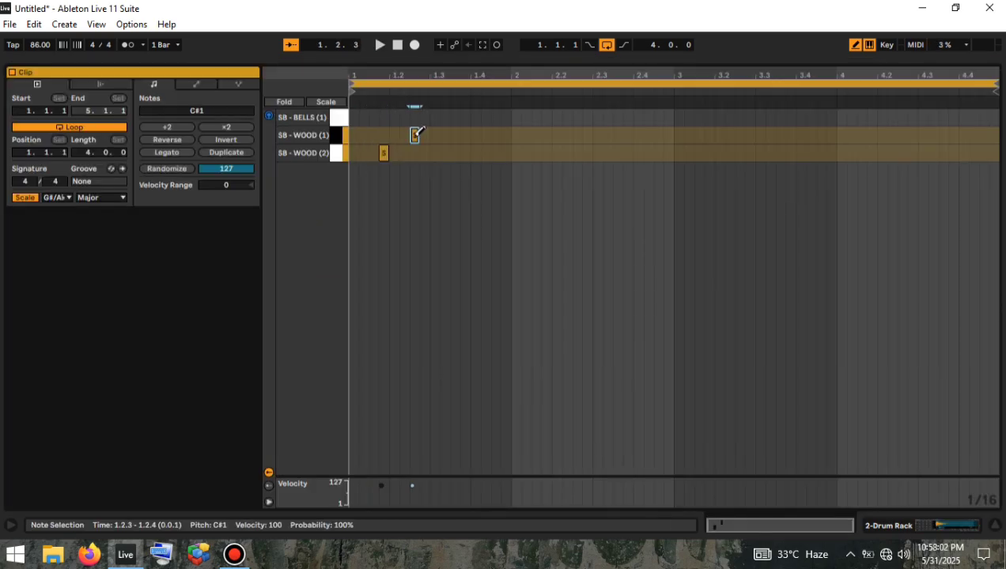
pyautogui.click(455, 153)
pyautogui.press('space')
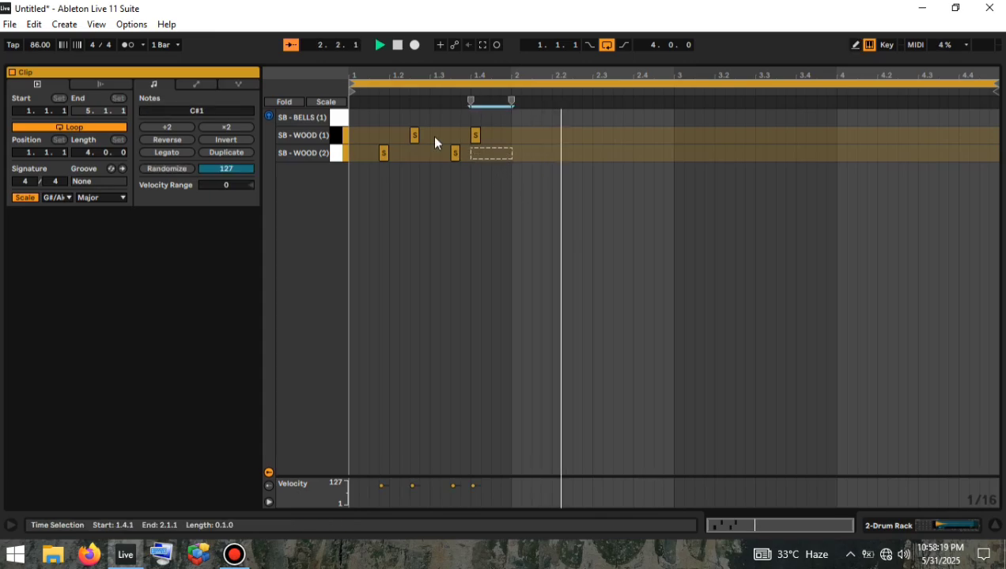
# Step: Duplicate the one-bar wood pattern into bar 2, duplicate the resulting two bars once more, and stop playback
pyautogui.hotkey('ctrl', 'a')
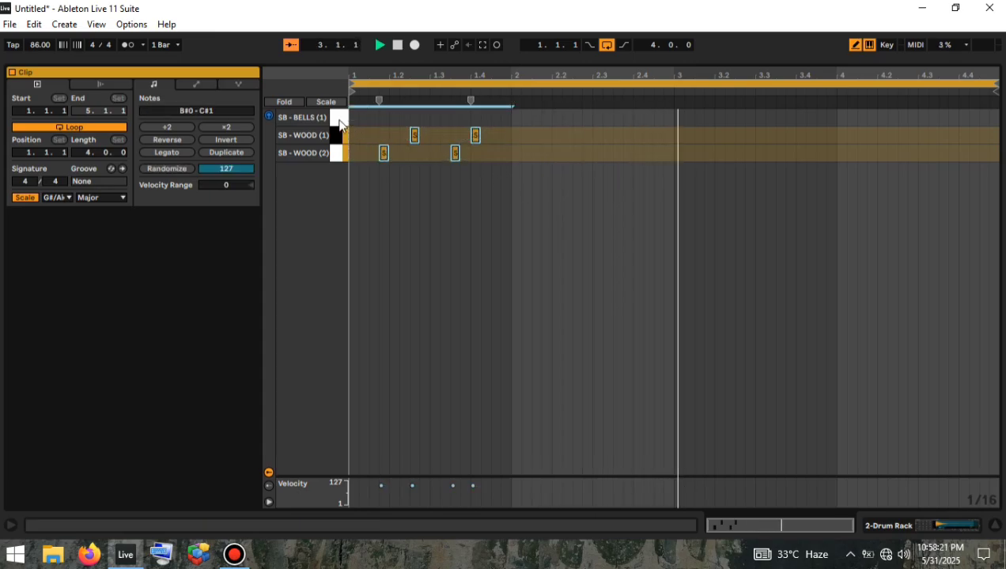
pyautogui.hotkey('ctrl', 'd')
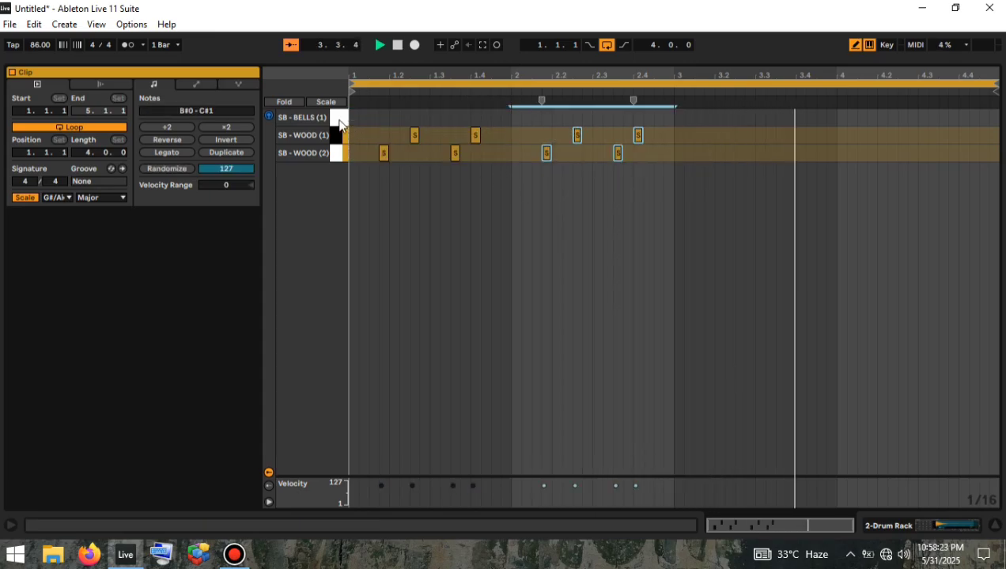
pyautogui.hotkey('ctrl', 'a')
pyautogui.hotkey('ctrl', 'd')
pyautogui.press('space')
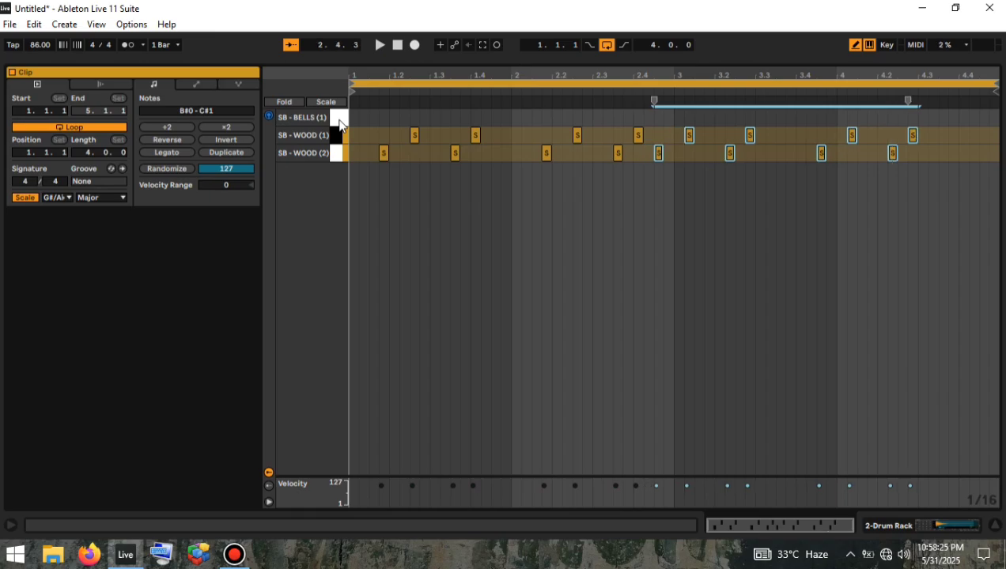
# Step: Shift the newly duplicated wood notes so they start at 3.1.4 and play the loop
pyautogui.press('Right')
pyautogui.press('Right')
pyautogui.press('Right')
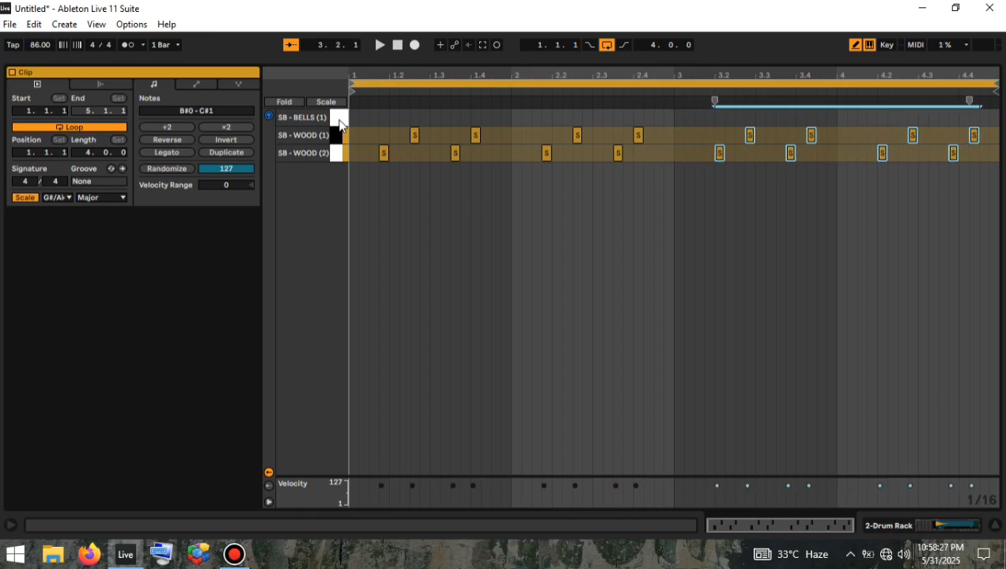
pyautogui.press('Left')
pyautogui.press('space')
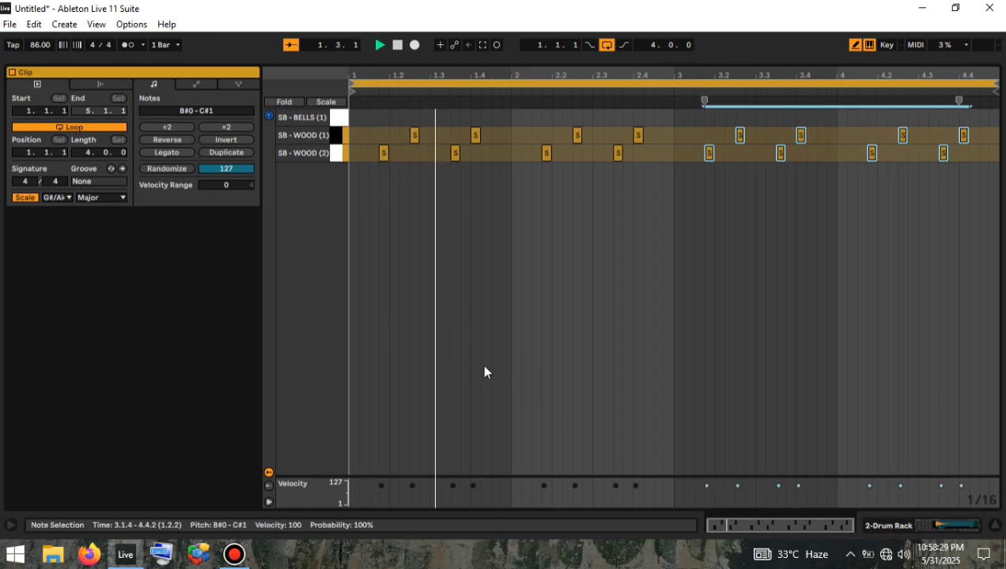
# Step: Return to the arrangement and lower the KSHMR track's volume to -1.3 dB
pyautogui.click(994, 526)
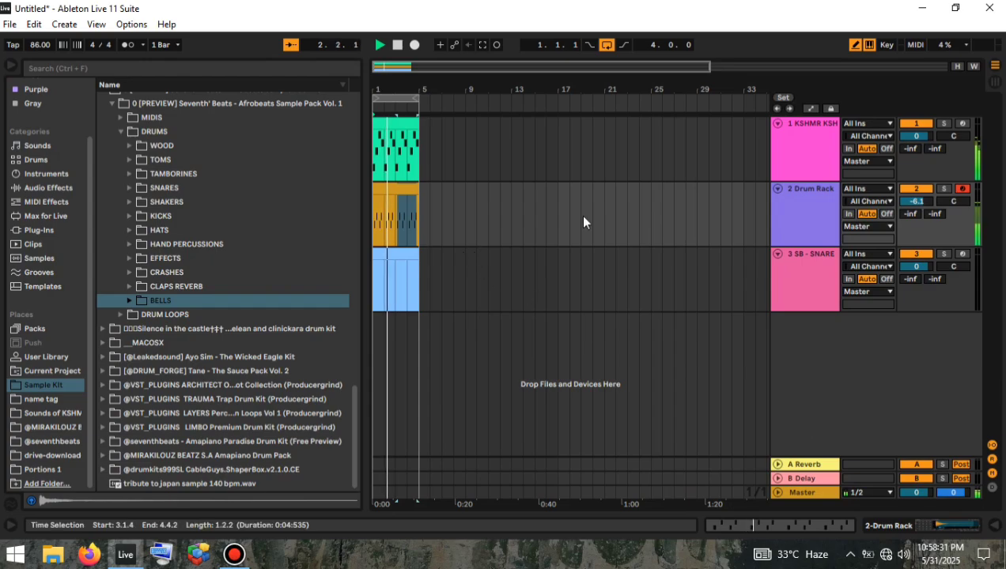
pyautogui.moveTo(920, 136); pyautogui.dragTo(919, 146)
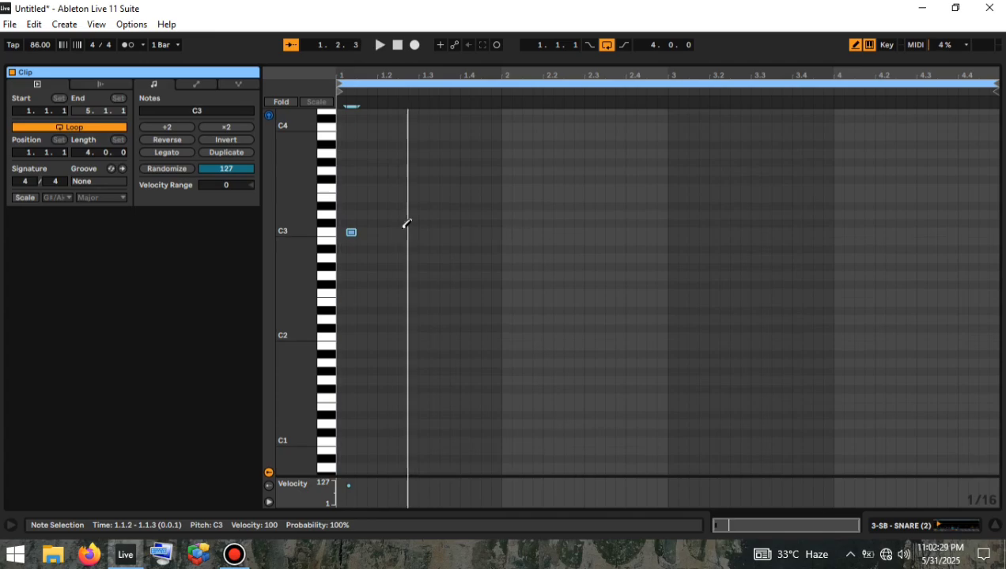
# Step: Add a second C3 snare note at 1.2.4 and duplicate the two-note snare pattern
pyautogui.click(409, 231)
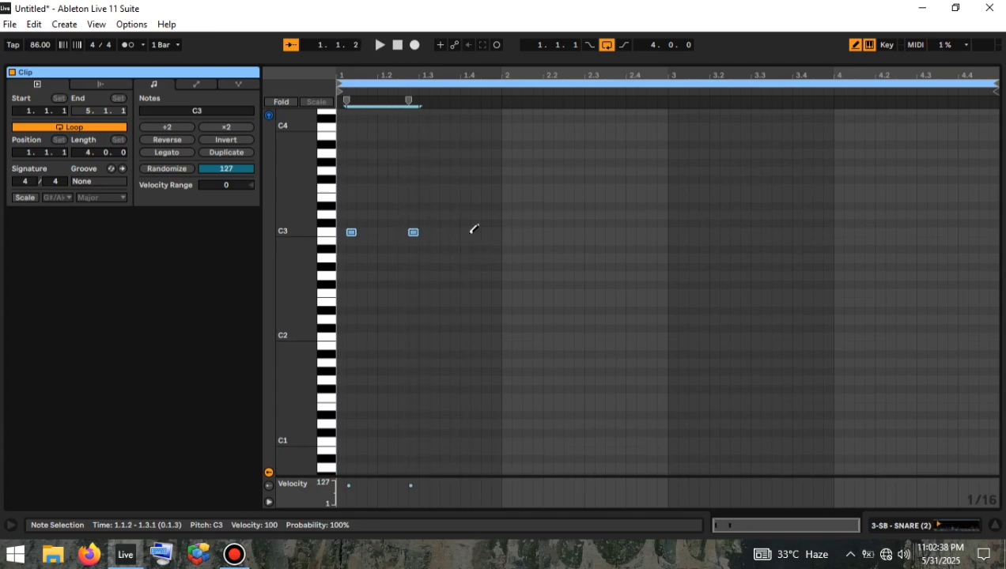
pyautogui.hotkey('ctrl', 'd')
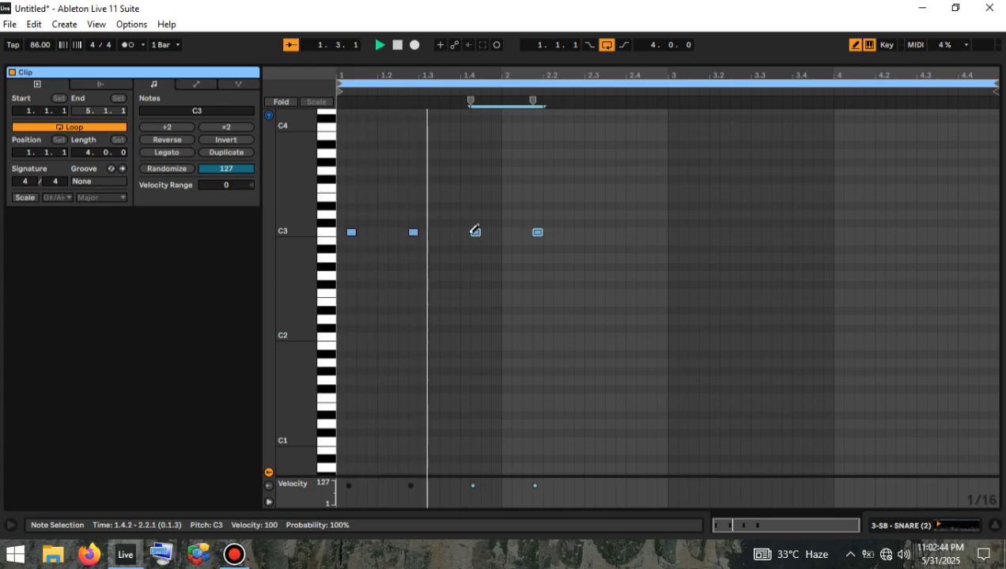
# Step: Shift the duplicated snare pair to start at 2.1.2, audition it, and duplicate the pair again
pyautogui.press('space')
pyautogui.press('Right')
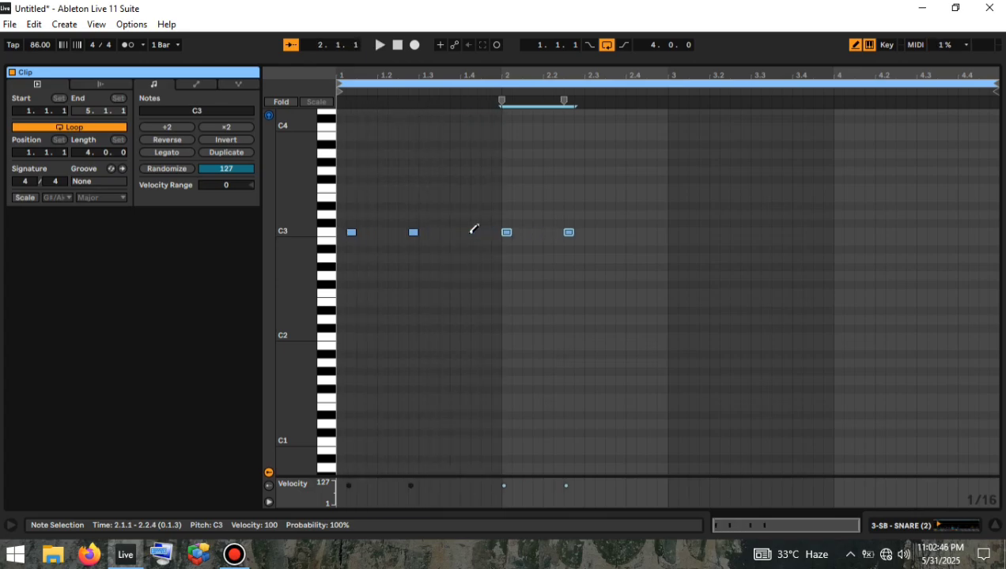
pyautogui.press('space')
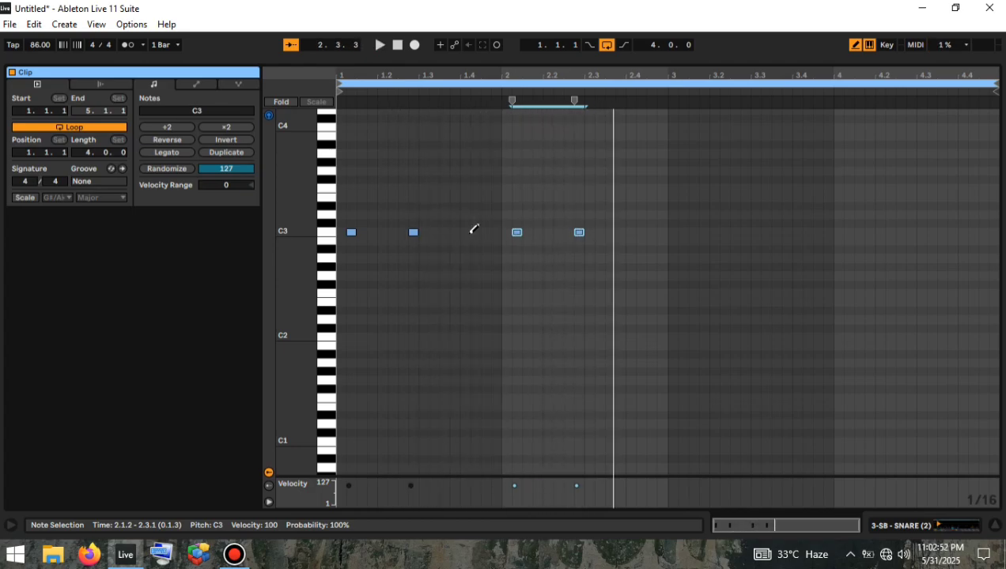
pyautogui.hotkey('ctrl', 'd')
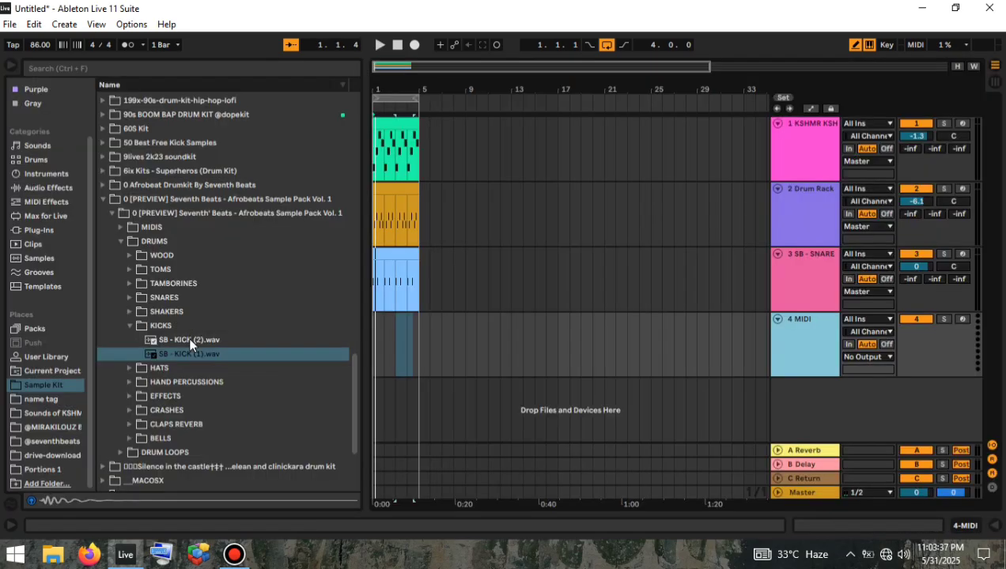
# Step: Load SB - KICK (2).wav onto the fourth track and insert an empty MIDI clip across its first four bars
pyautogui.click(189, 338)
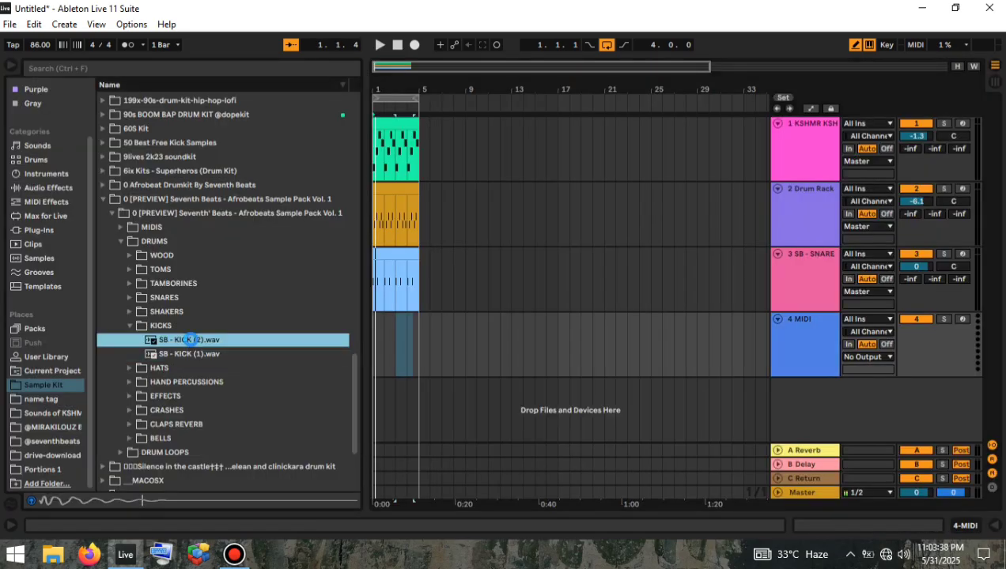
pyautogui.click(374, 356)
pyautogui.moveTo(375, 361); pyautogui.dragTo(412, 350)
pyautogui.rightClick(400, 348)
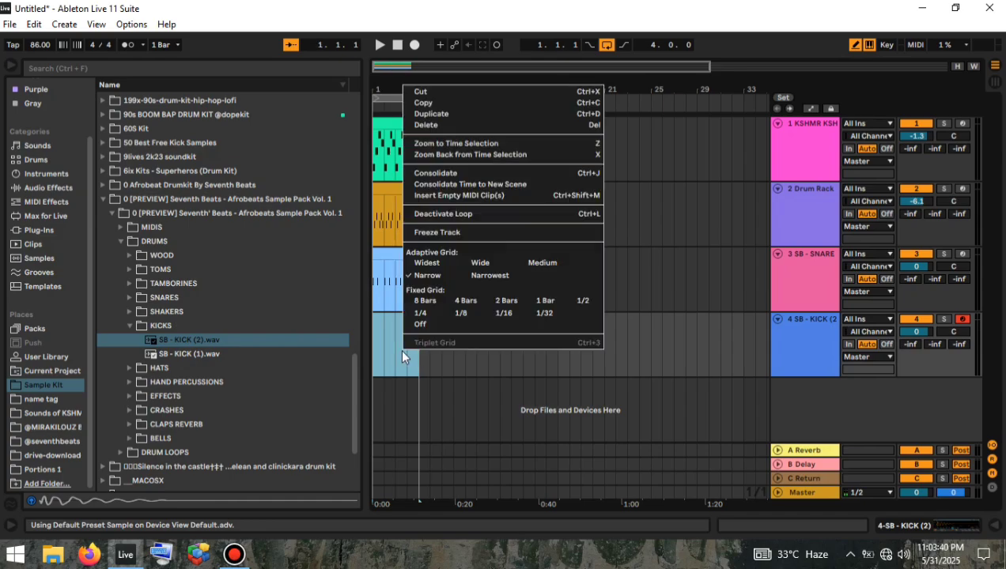
pyautogui.click(448, 196)
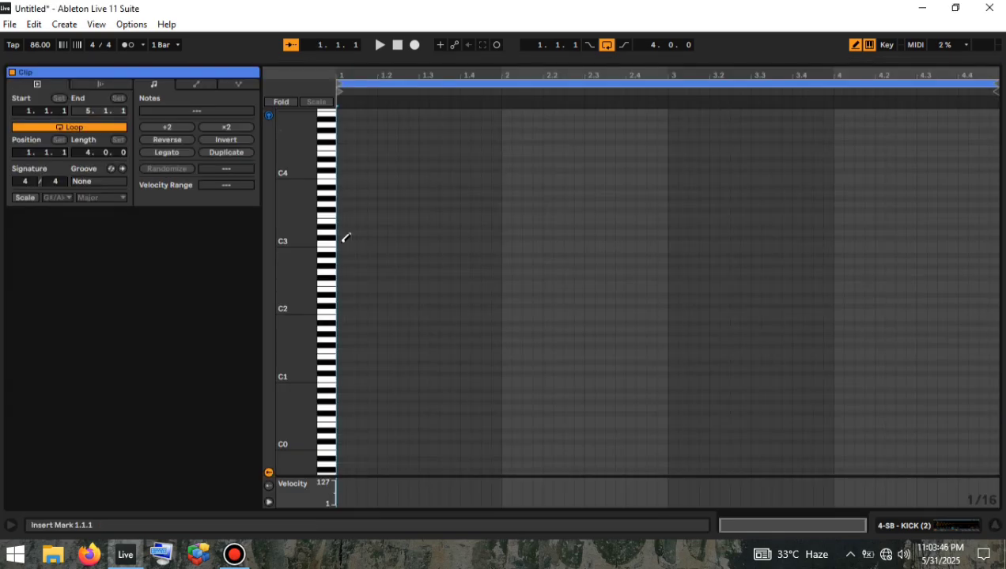
# Step: Draw C3 kick notes at 1.1.1, 1.2.3 and 1.3.3, and select the kick pattern across the first two bars
pyautogui.click(341, 243)
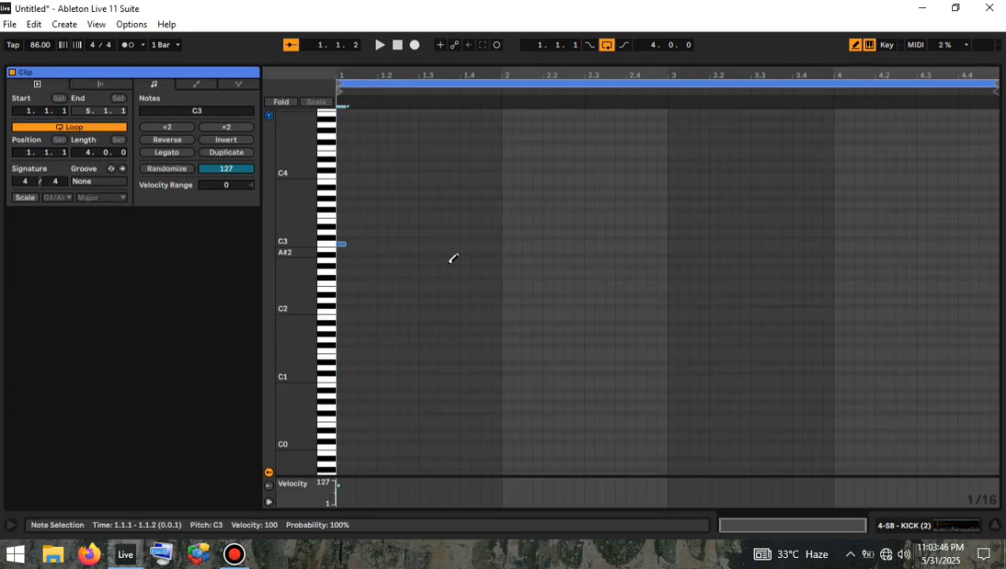
pyautogui.click(403, 244)
pyautogui.click(444, 244)
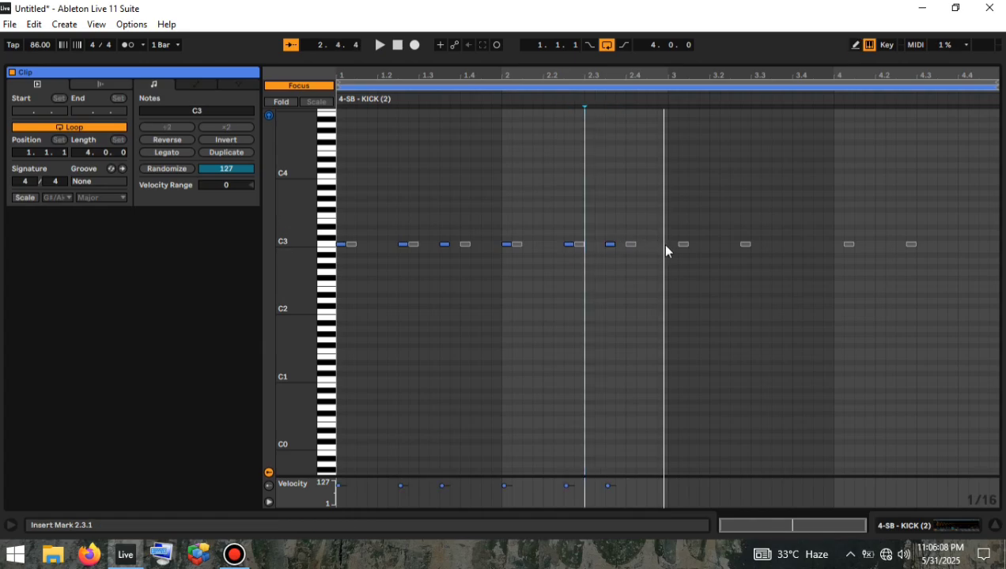
pyautogui.moveTo(664, 244); pyautogui.dragTo(242, 205)
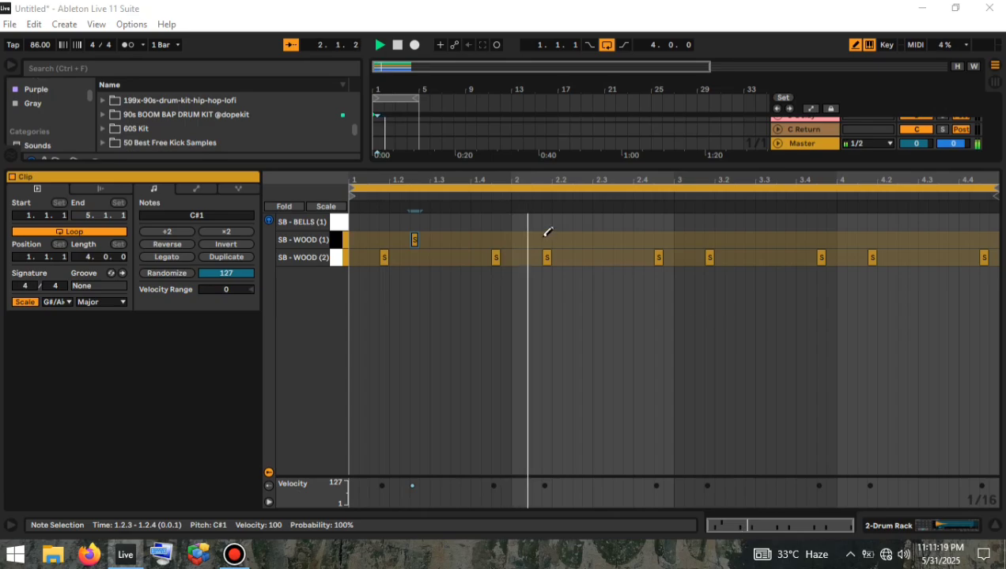
# Step: Add SB - WOOD (1) notes at 2.2.3, 3.2.3 and 4.2.3, play the loop, and return to the arrangement
pyautogui.click(577, 239)
pyautogui.press('space')
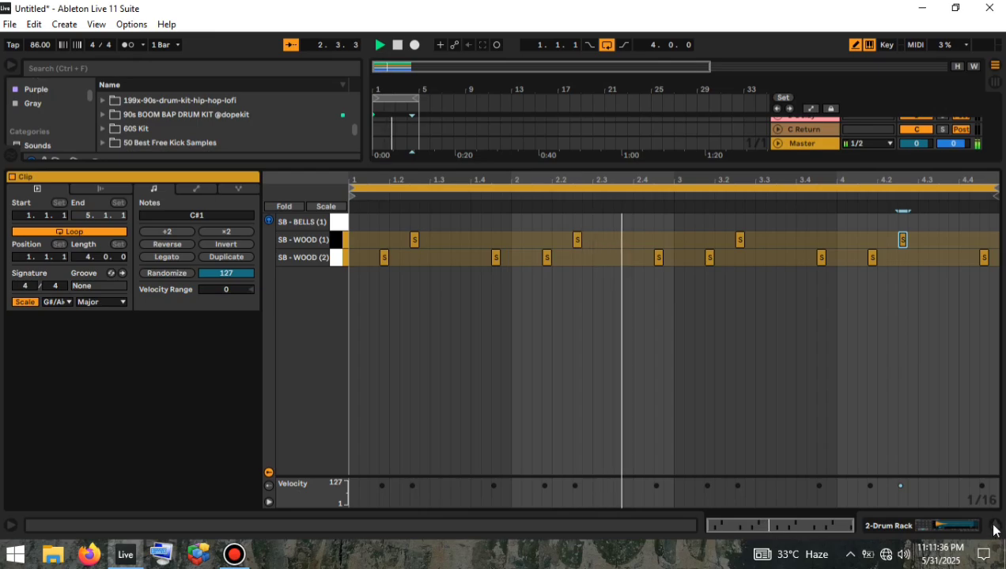
pyautogui.click(995, 526)
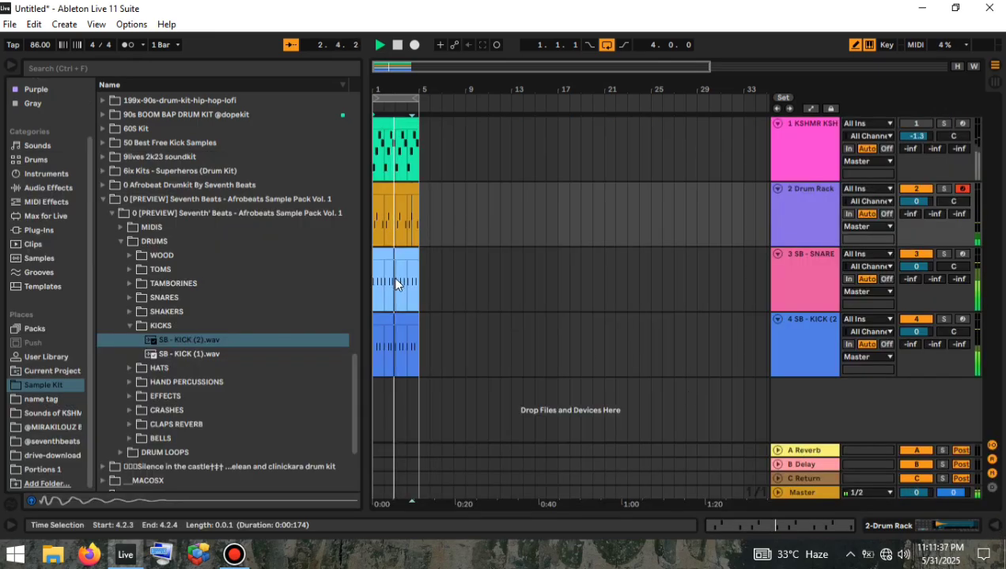
# Step: Load SB - SHAKER (2).wav onto a fifth track, insert an empty four-bar MIDI clip on it, and open the clip's note editor
pyautogui.click(129, 326)
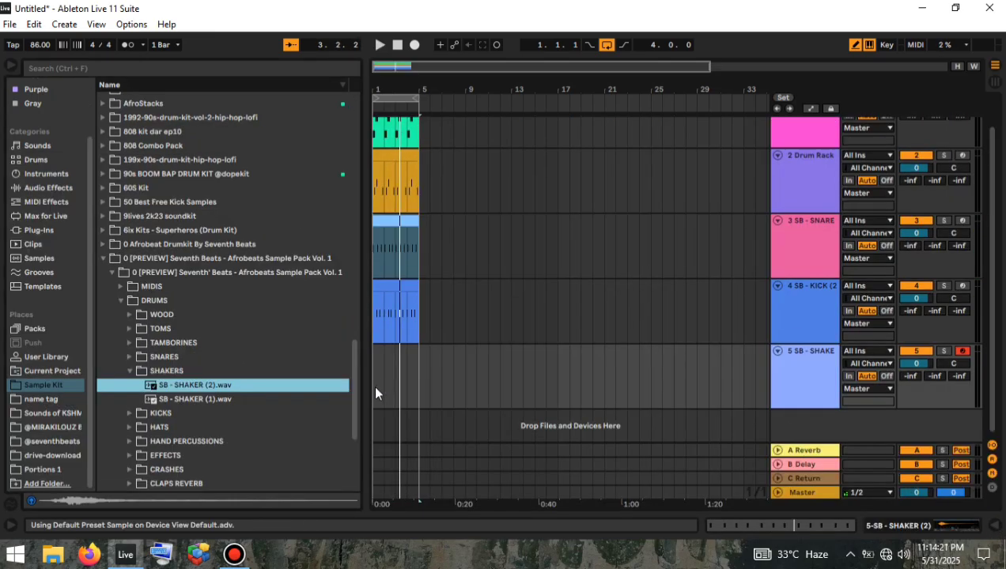
pyautogui.moveTo(375, 393); pyautogui.dragTo(411, 385)
pyautogui.rightClick(405, 385)
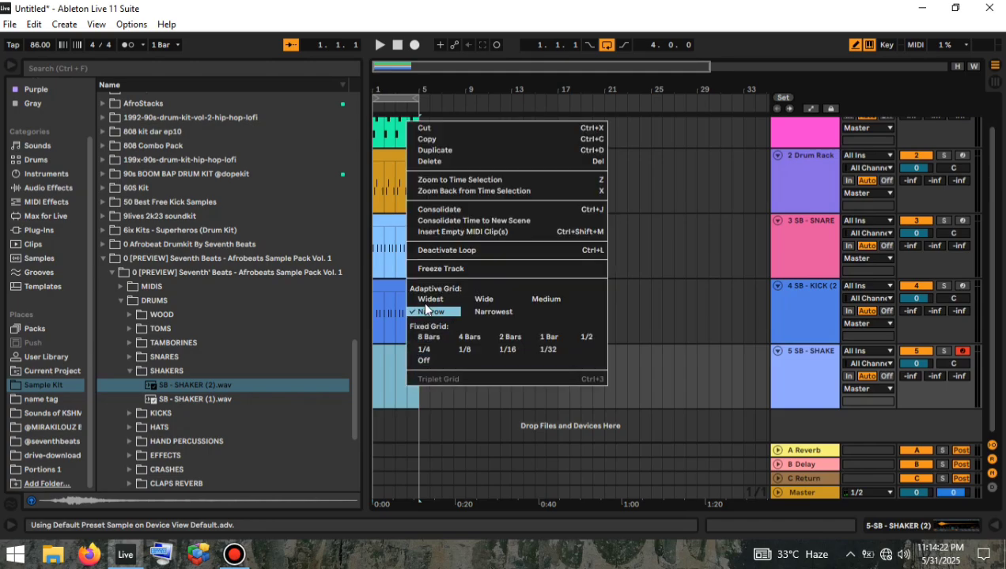
pyautogui.click(463, 232)
pyautogui.click(768, 526)
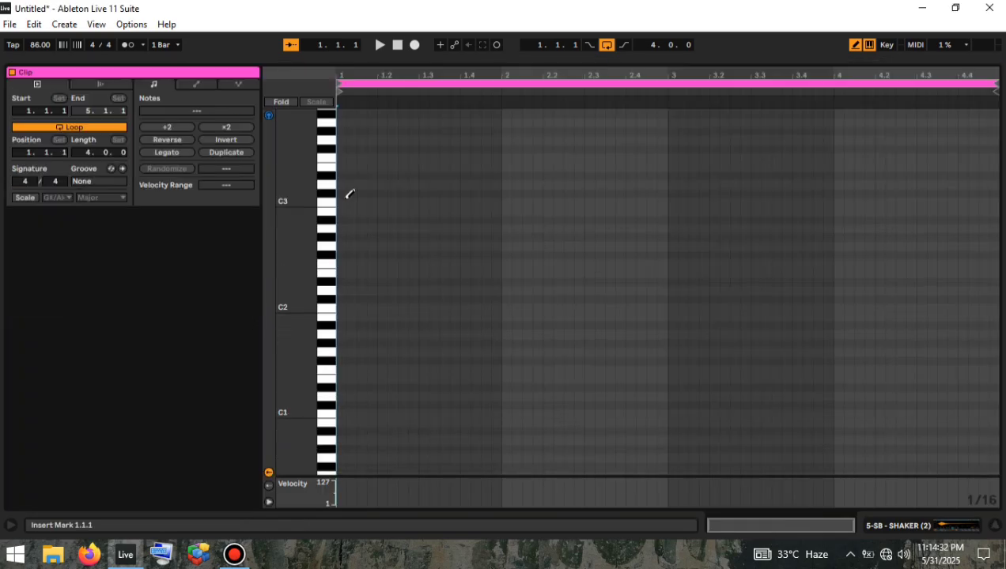
# Step: Draw C3 shaker notes at 1.1.1 and 1.1.3, audition them, and try the second note one sixteenth earlier
pyautogui.click(342, 203)
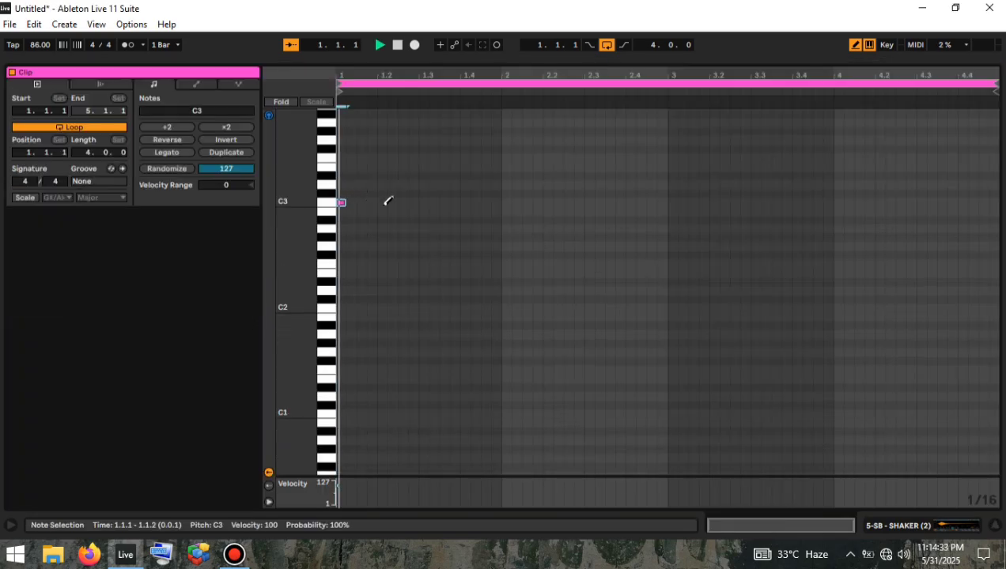
pyautogui.click(362, 203)
pyautogui.press('space')
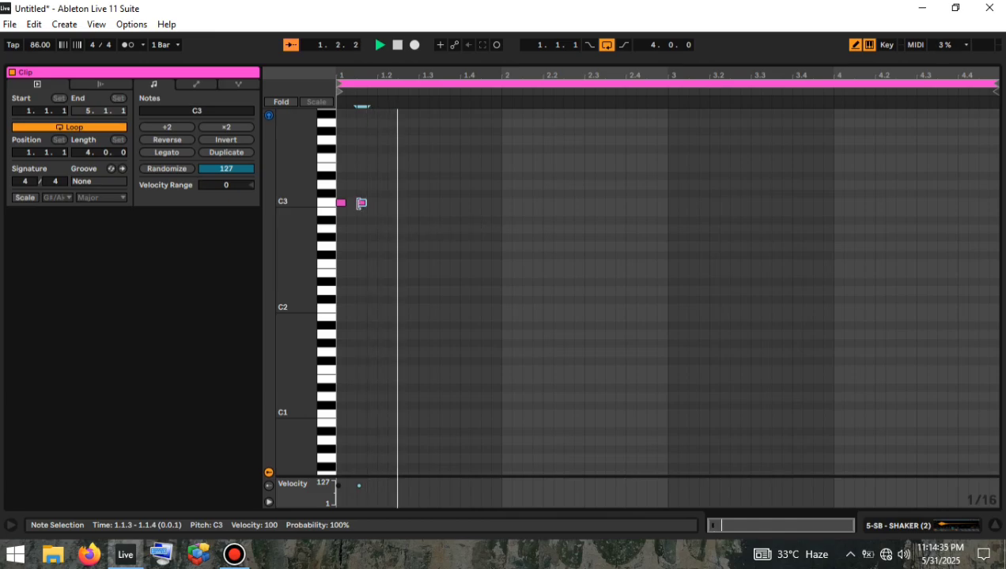
pyautogui.moveTo(361, 203); pyautogui.dragTo(352, 203)
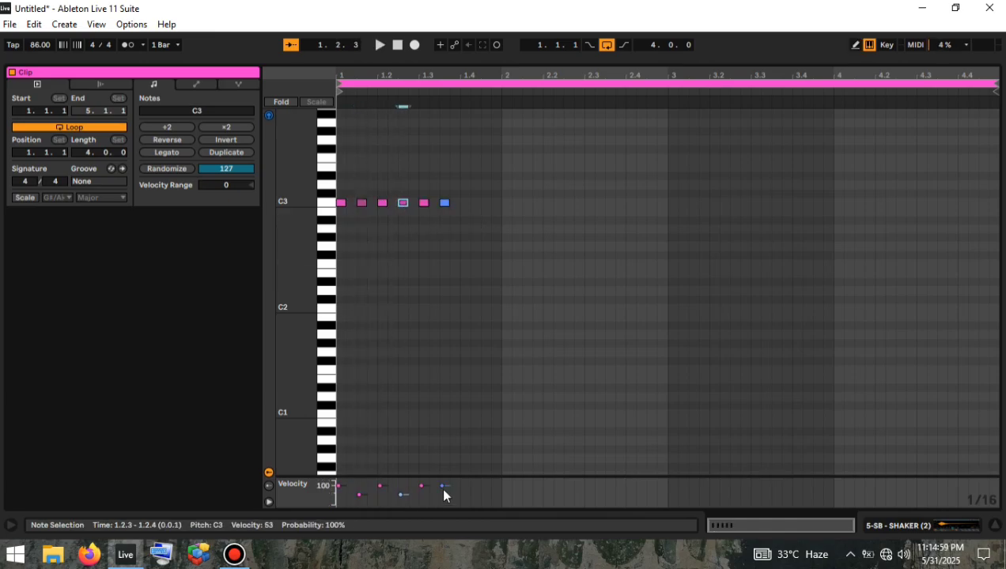
# Step: Lower the velocity of the shaker note at 1.3.3 to 55 while auditioning the pattern
pyautogui.moveTo(443, 489); pyautogui.dragTo(443, 493)
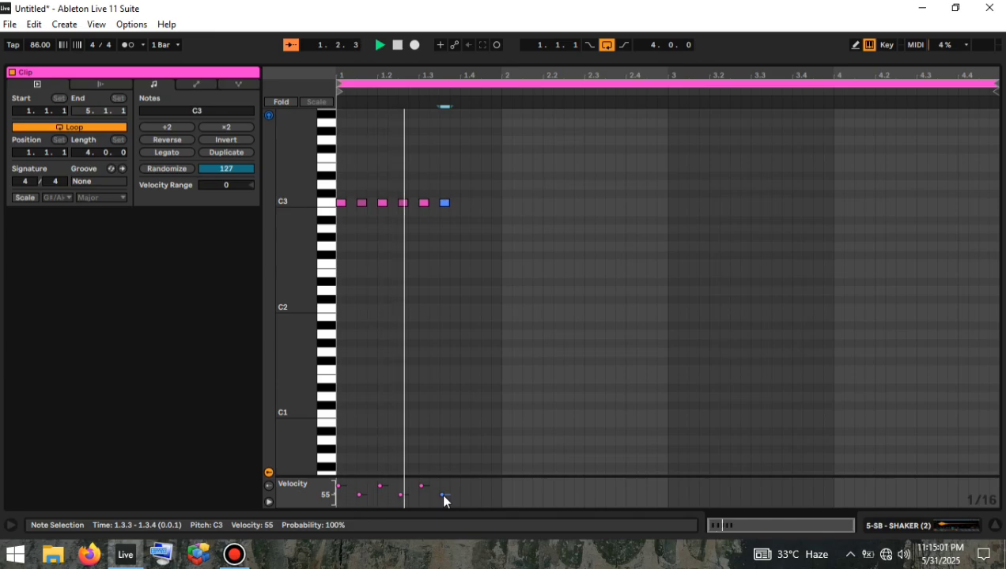
pyautogui.press('space')
# Step: Lengthen all six shaker notes by one sixteenth so they run end to end, and play them
pyautogui.hotkey('ctrl', 'a')
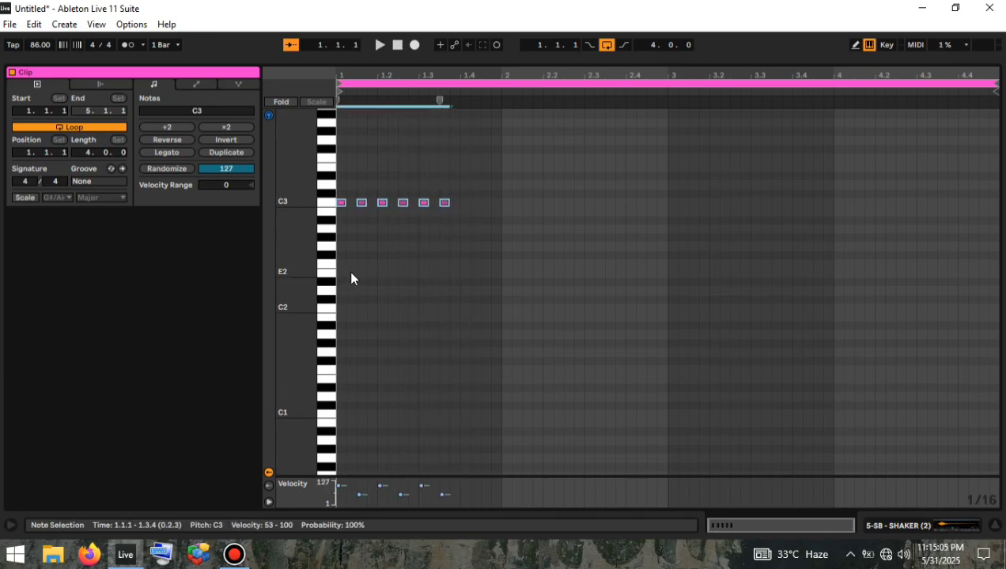
pyautogui.click(354, 275)
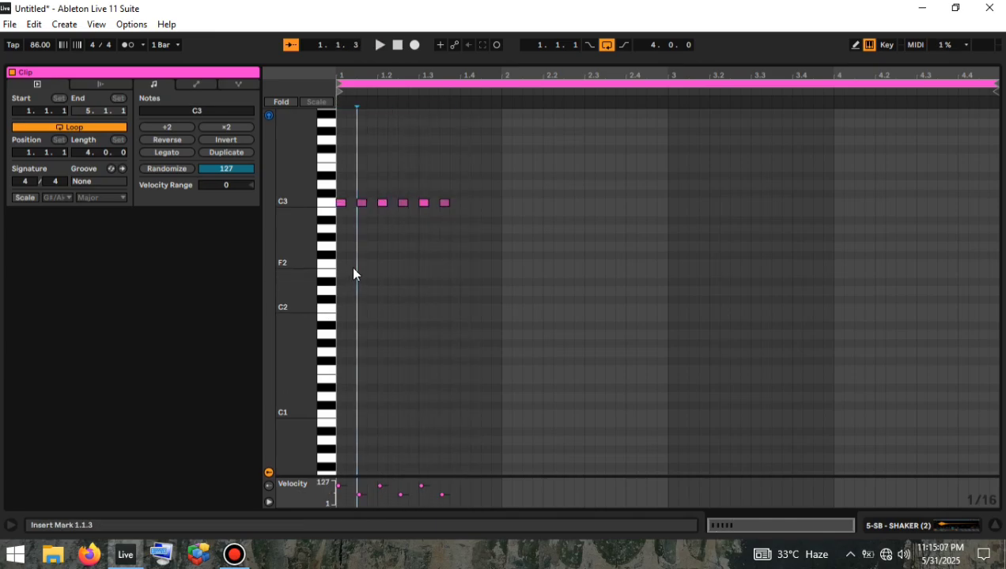
pyautogui.hotkey('ctrl', 'a')
pyautogui.hotkey('shift', 'Right')
pyautogui.press('space')
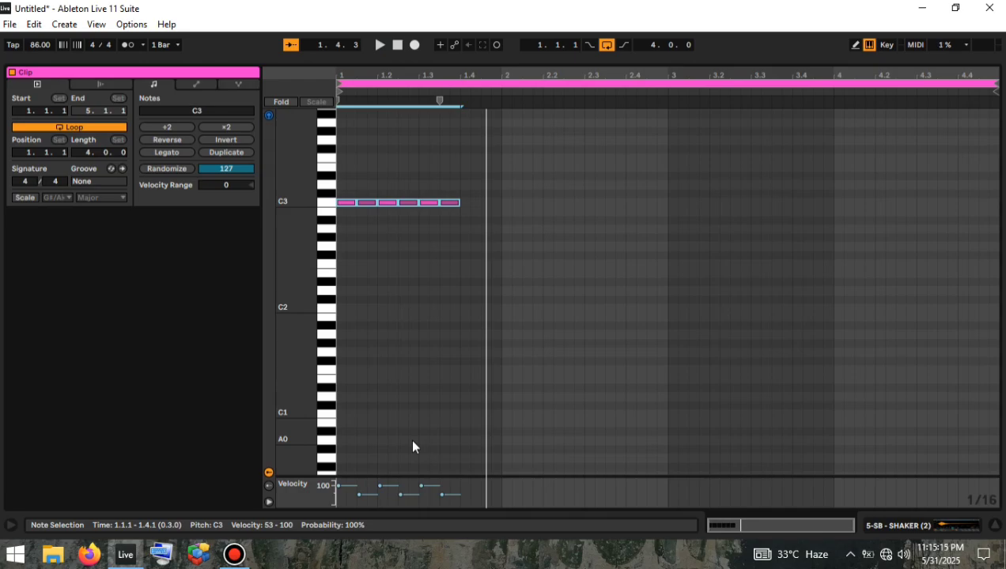
# Step: Duplicate the entire shaker pattern repeatedly to extend it through bar 4
pyautogui.hotkey('ctrl', 'd')
pyautogui.hotkey('ctrl', 'a')
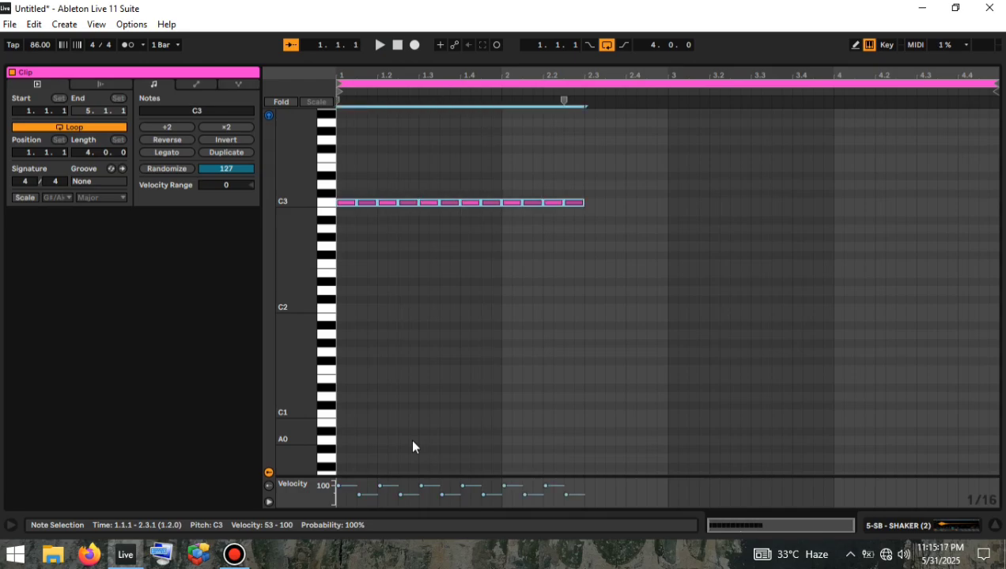
pyautogui.hotkey('ctrl', 'd')
pyautogui.hotkey('ctrl', 'a')
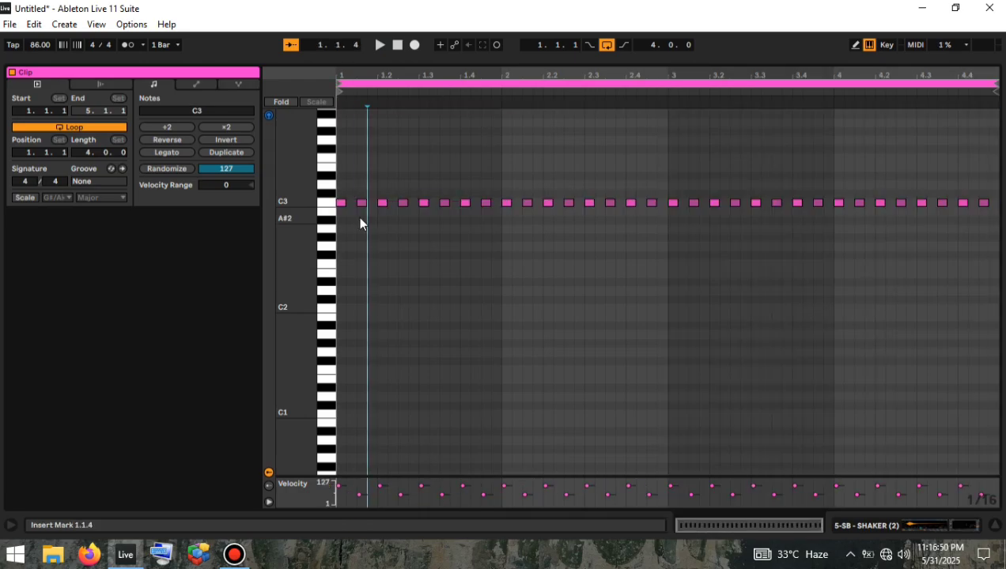
# Step: Move the shaker note at 1.1.3 one sixteenth earlier, to 1.1.2
pyautogui.click(362, 204)
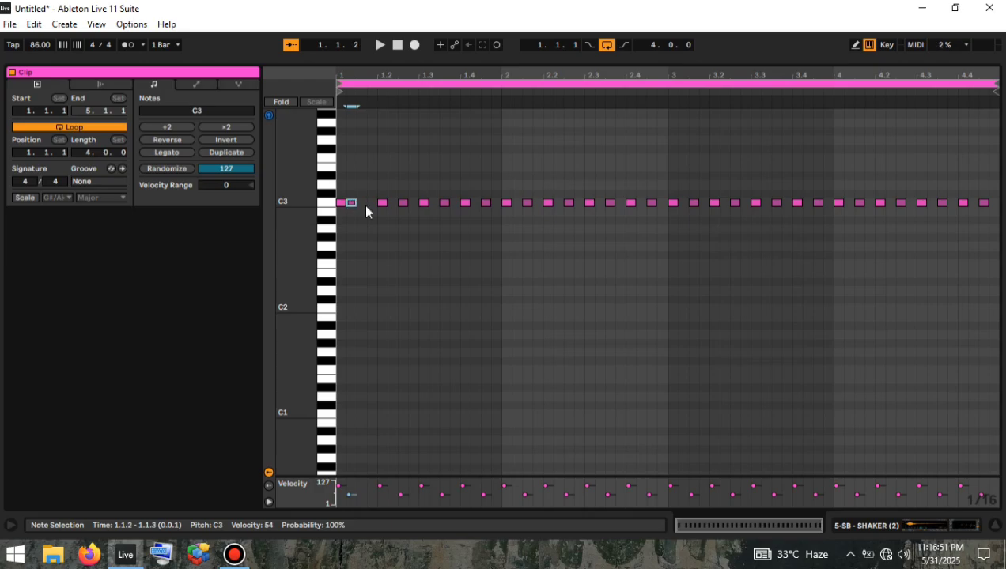
# Step: Duplicate the opening pair of shaker notes in bars 1 and 2 to fill each first beat with sixteenths, and play them
pyautogui.press('space')
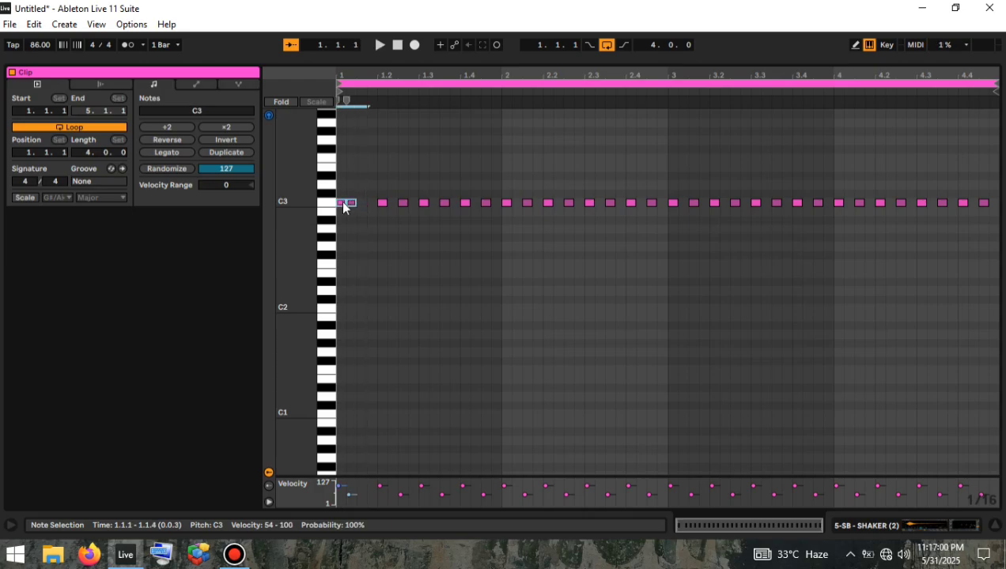
pyautogui.hotkey('ctrl', 'd')
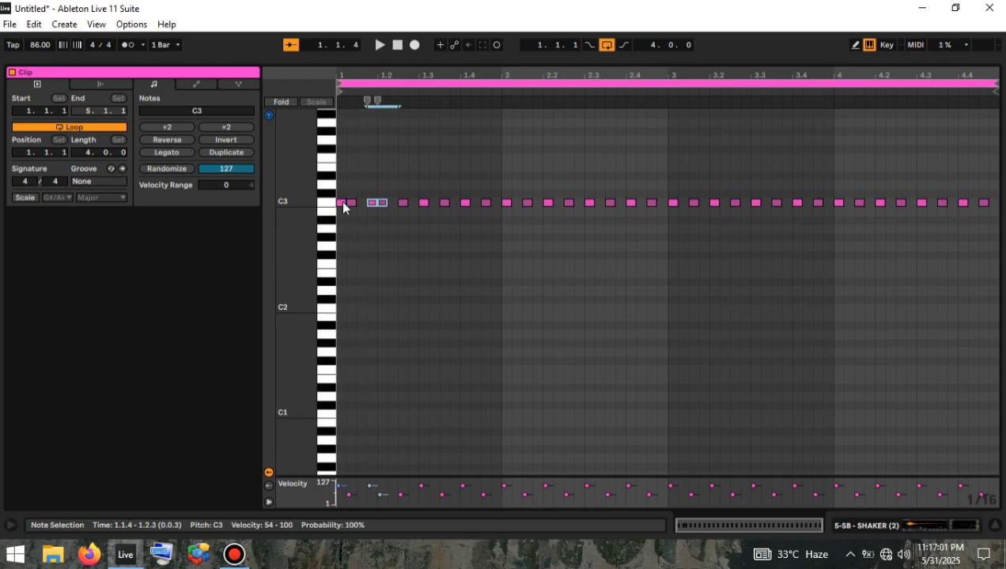
pyautogui.press('space')
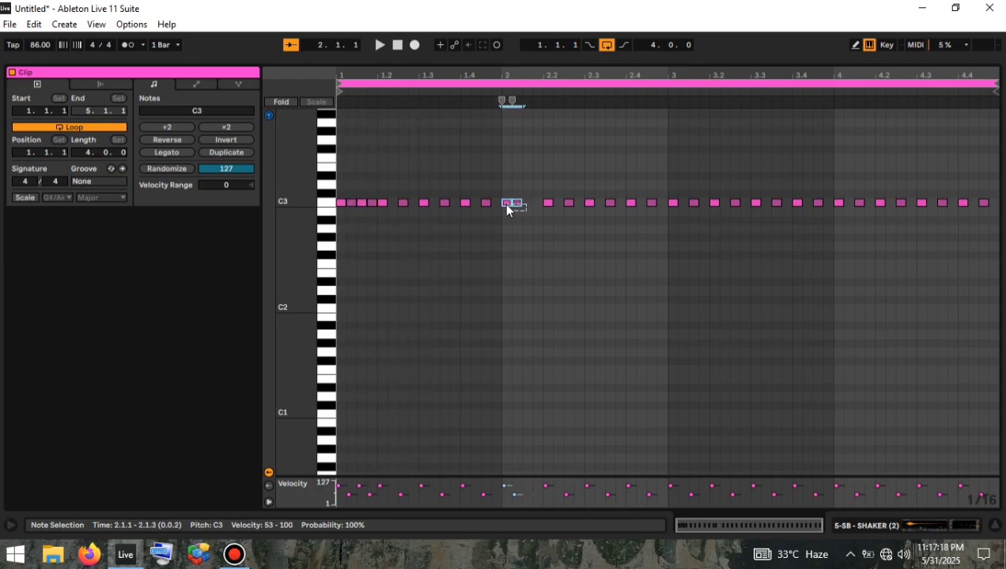
pyautogui.hotkey('ctrl', 'd')
pyautogui.press('space')
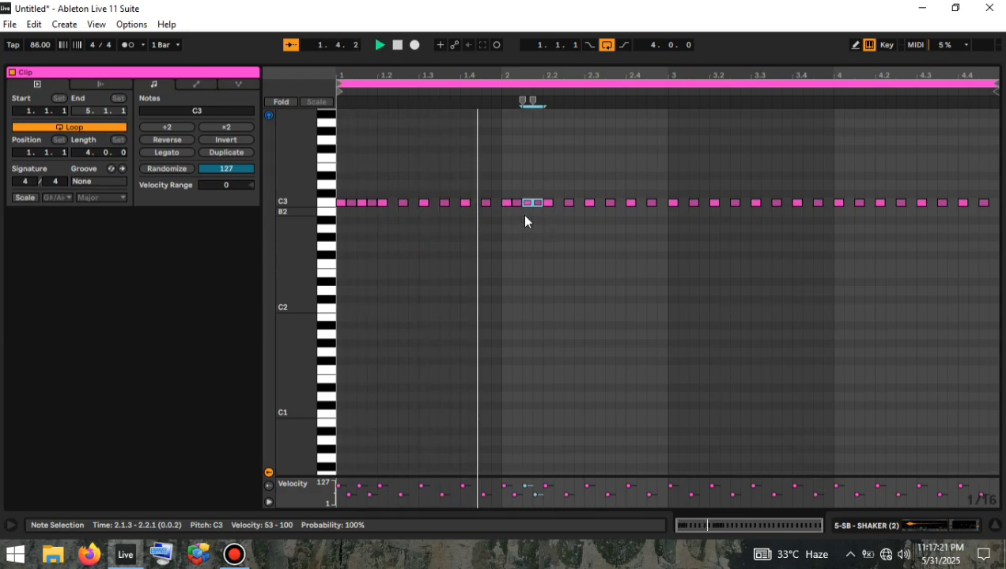
# Step: Replace the shaker notes in bars 3 and 4 with a copy of bars 1 and 2, and play the pattern
pyautogui.press('space')
pyautogui.moveTo(671, 215); pyautogui.dragTo(999, 173)
pyautogui.press('Delete')
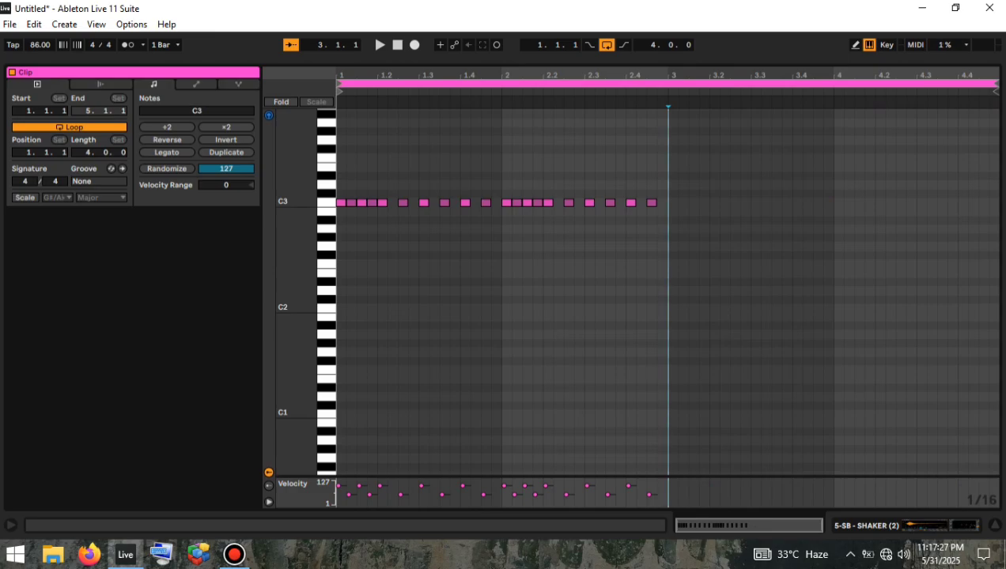
pyautogui.hotkey('ctrl', 'a')
pyautogui.hotkey('ctrl', 'd')
pyautogui.press('Right')
pyautogui.press('space')
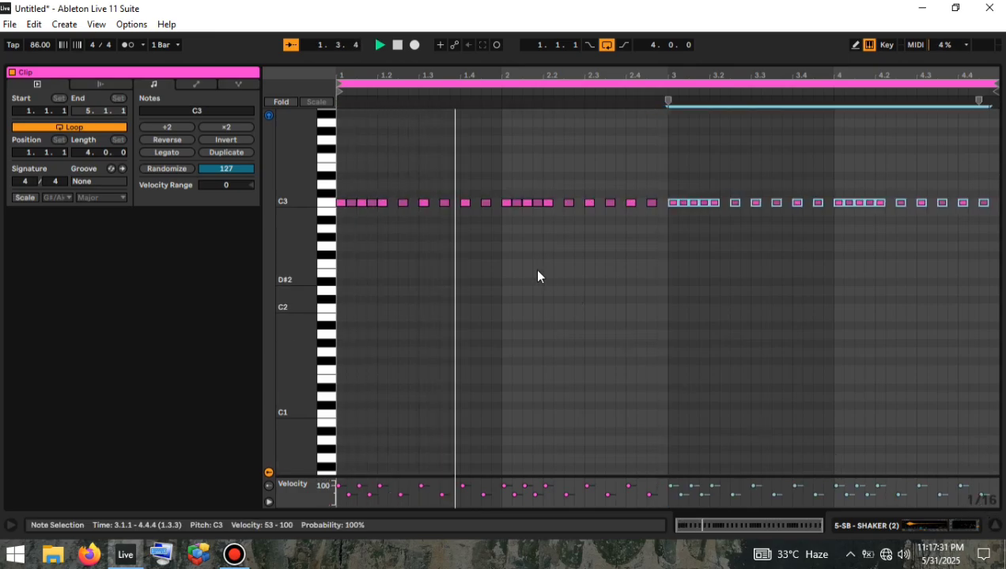
# Step: Return to the arrangement and browse the Sample Kit's Afrobeats drum folders, from SHAKERS to HATS
pyautogui.click(996, 526)
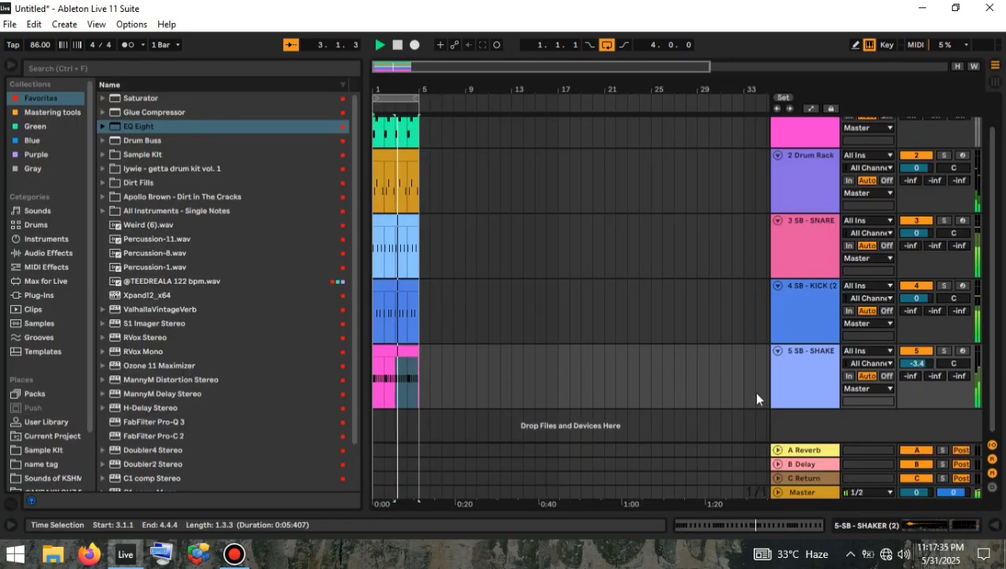
pyautogui.click(43, 450)
pyautogui.click(130, 371)
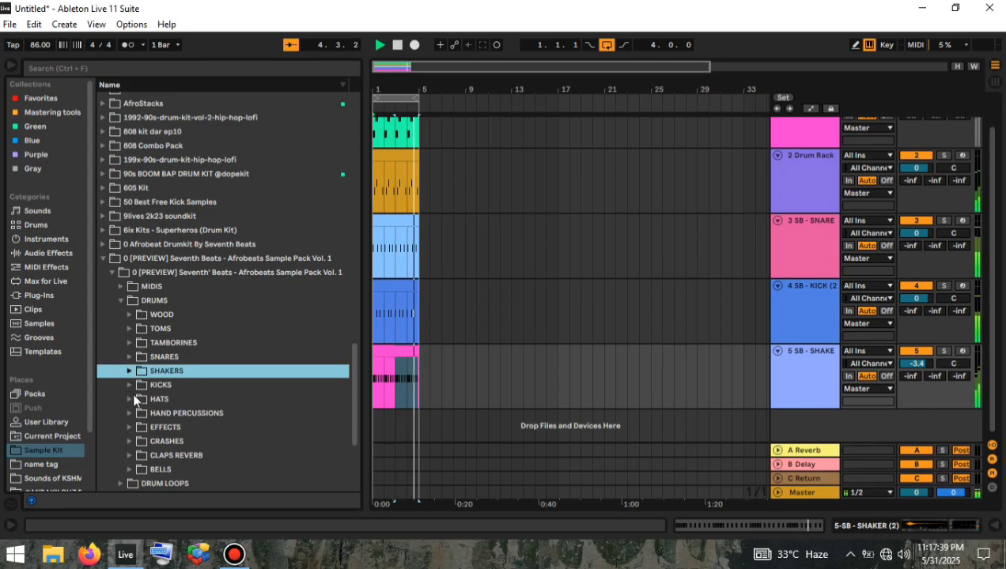
pyautogui.click(131, 398)
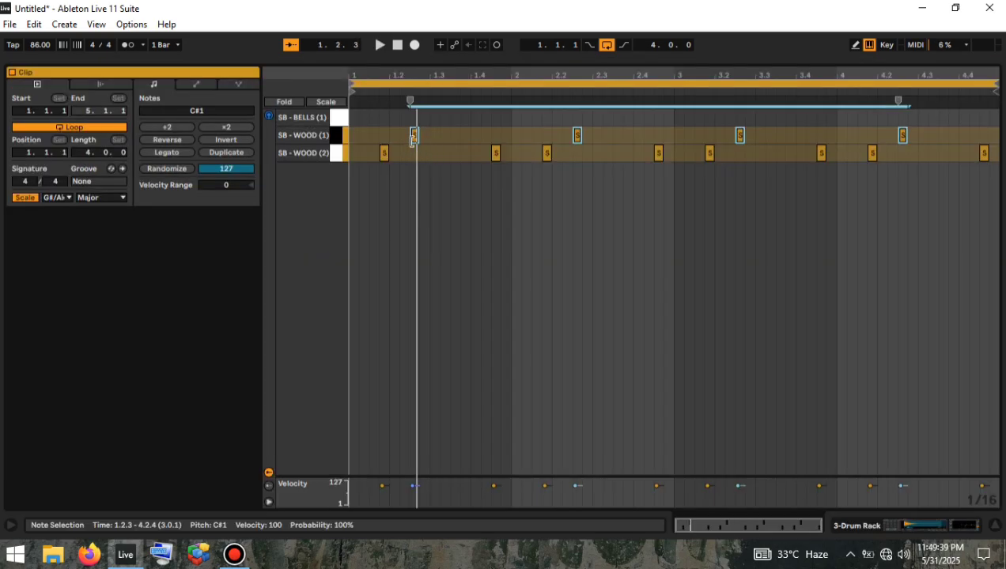
# Step: Move all four SB - WOOD (1) notes eight sixteenths later, so the first one starts at 1.4.3
pyautogui.moveTo(399, 138); pyautogui.dragTo(930, 138)
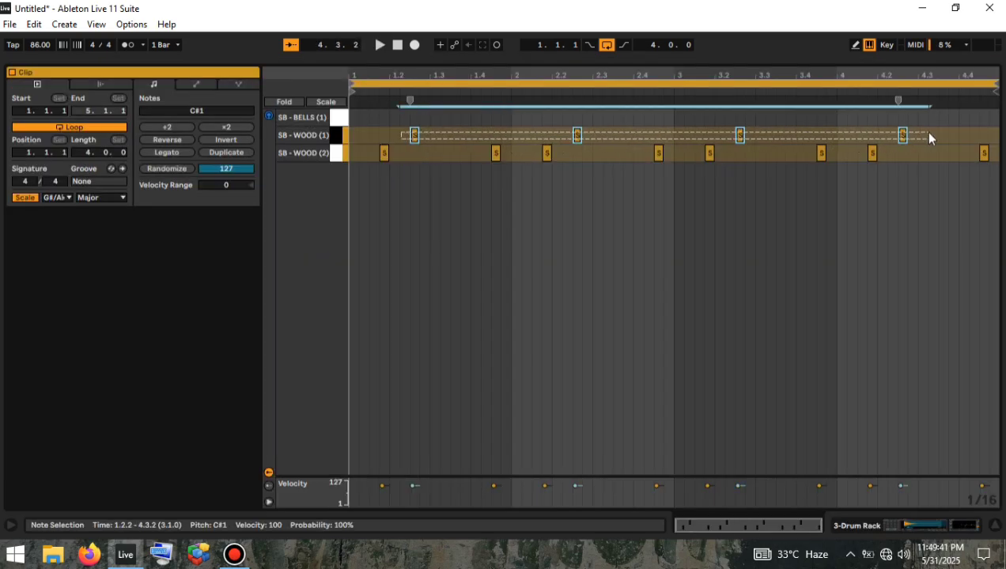
pyautogui.press('Right')
pyautogui.press('Right')
pyautogui.press('Right')
pyautogui.press('Right')
pyautogui.press('Right')
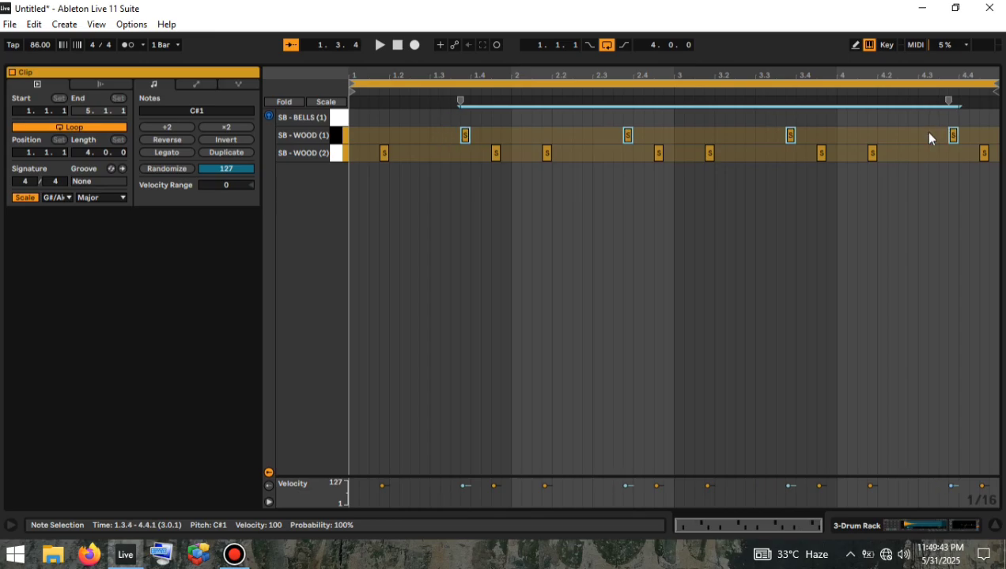
pyautogui.press('Right')
pyautogui.press('Right')
pyautogui.press('Right')
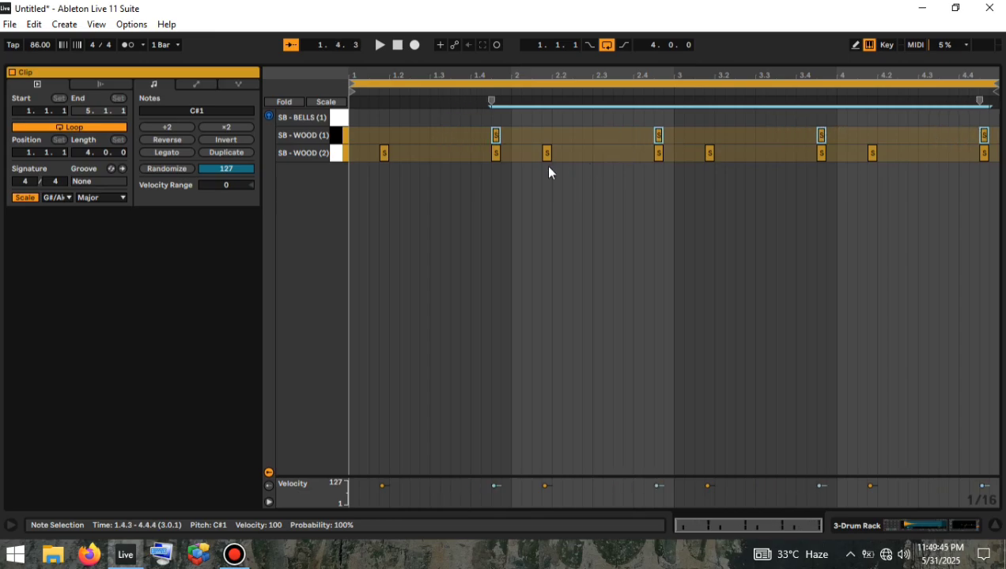
# Step: Delete the SB - WOOD (2) notes that coincide with SB - WOOD (1) at the end of each bar, and audition the loop
pyautogui.moveTo(462, 156); pyautogui.dragTo(667, 157)
pyautogui.press('Delete')
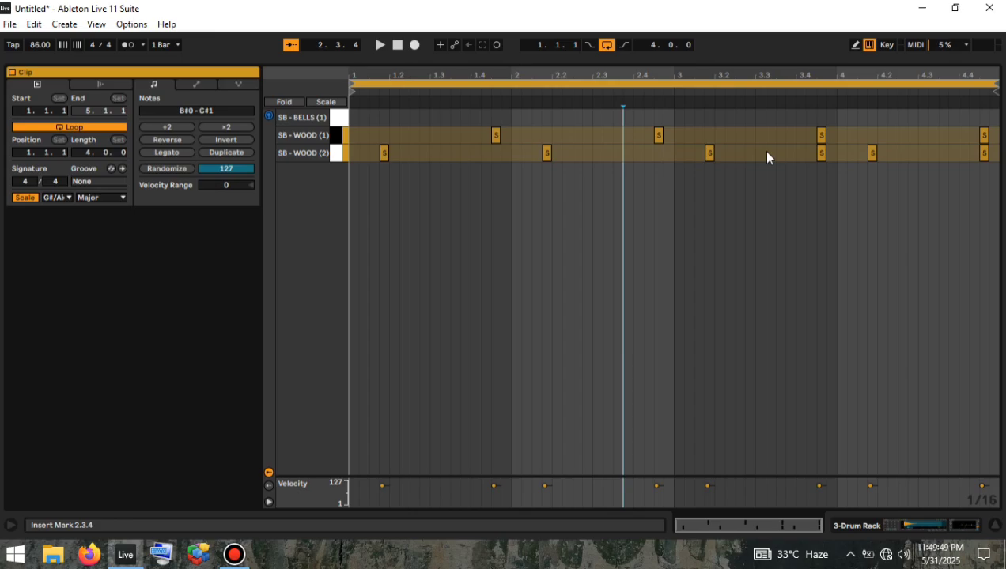
pyautogui.click(816, 156)
pyautogui.press('Delete')
pyautogui.moveTo(968, 148); pyautogui.dragTo(987, 156)
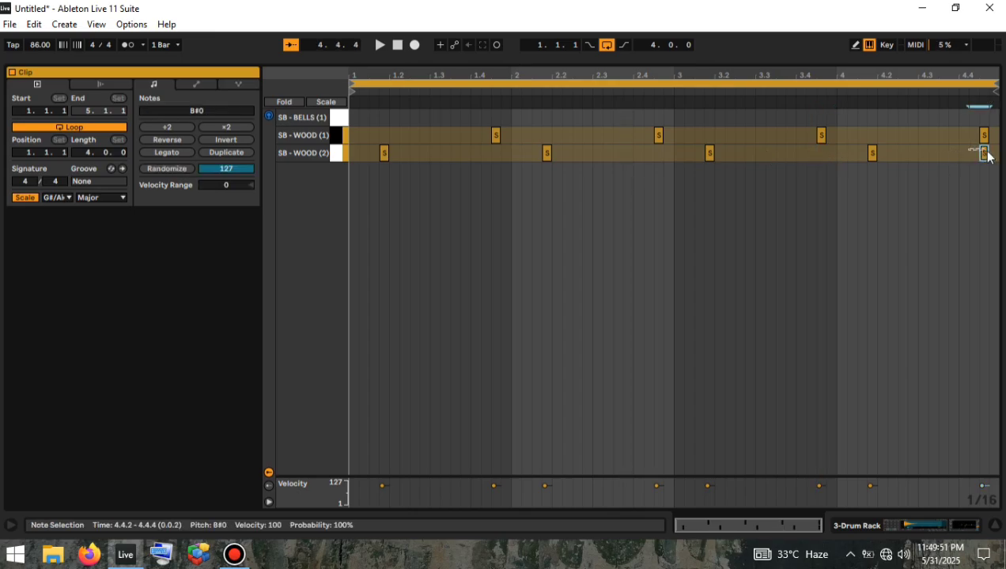
pyautogui.press('Delete')
pyautogui.press('space')
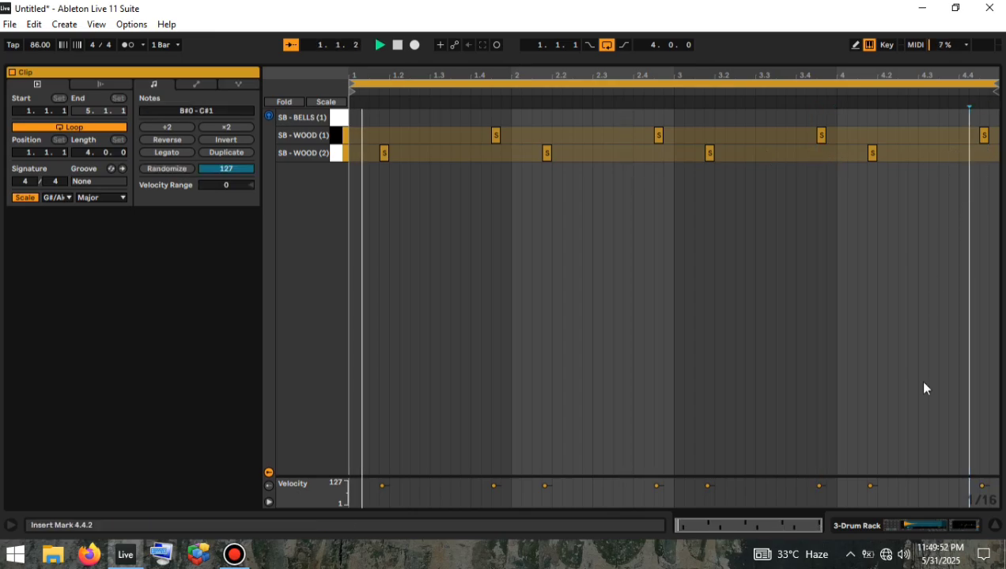
pyautogui.click(994, 526)
pyautogui.press('space')
# Step: In the snare clip, draw three C3 notes in bar 2 at 2.1.2, 2.2.3 and 2.3.3
pyautogui.doubleClick(450, 237)
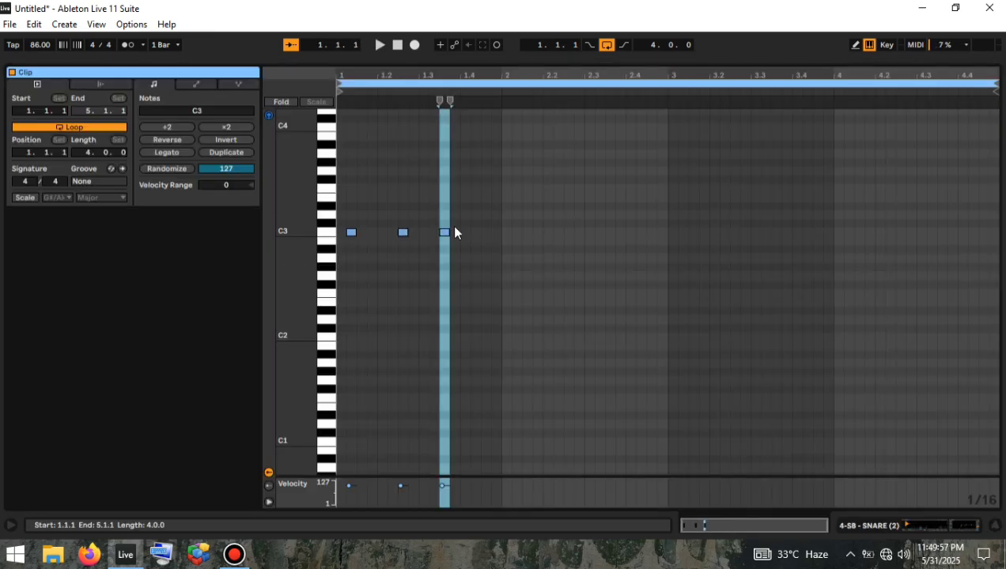
pyautogui.press('space')
pyautogui.click(496, 234)
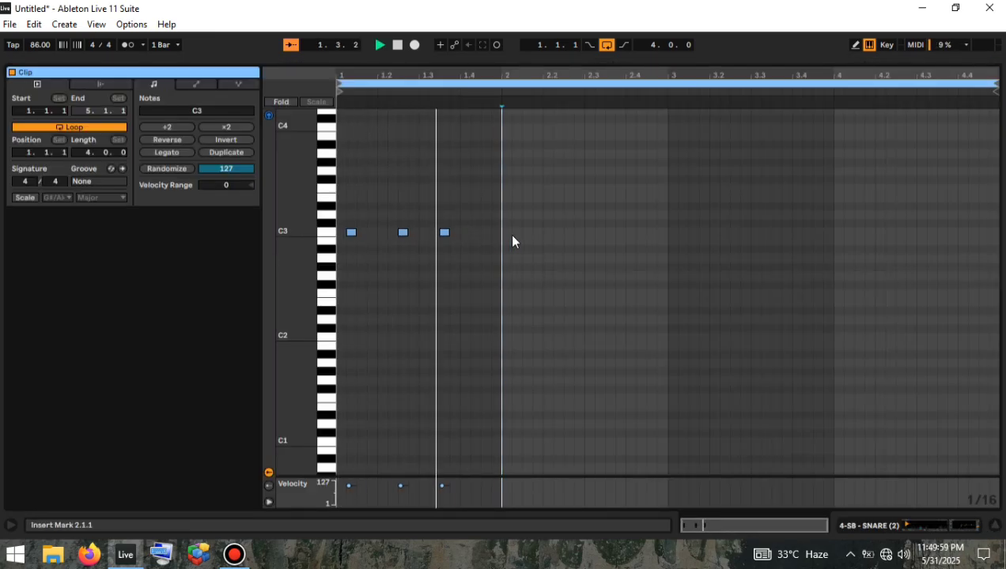
pyautogui.press('b')
pyautogui.press('space')
pyautogui.click(516, 232)
pyautogui.click(569, 231)
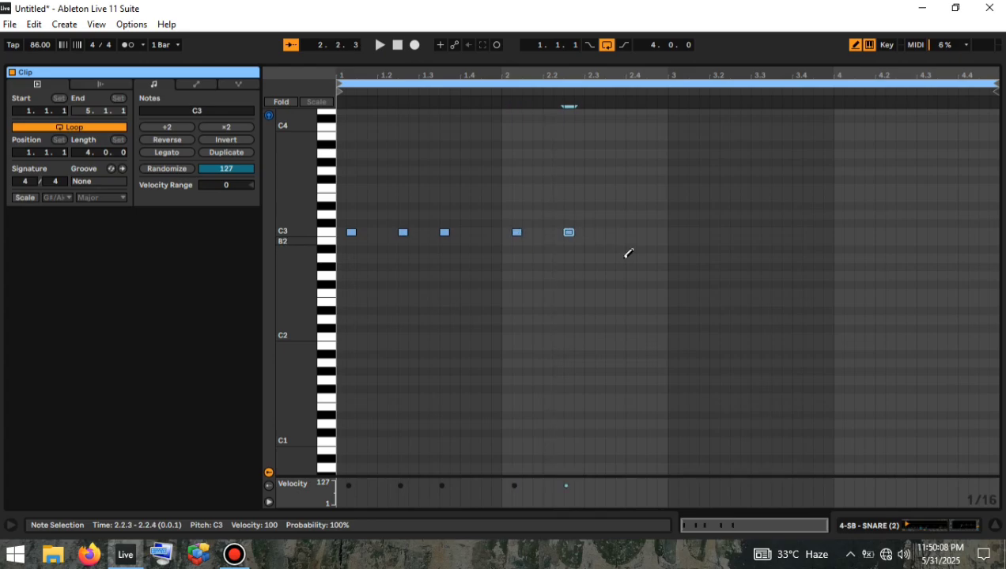
pyautogui.click(612, 232)
# Step: Duplicate the two-bar snare pattern into bars 3 and 4 and return to the arrangement
pyautogui.hotkey('ctrl', 'a')
pyautogui.hotkey('ctrl', 'd')
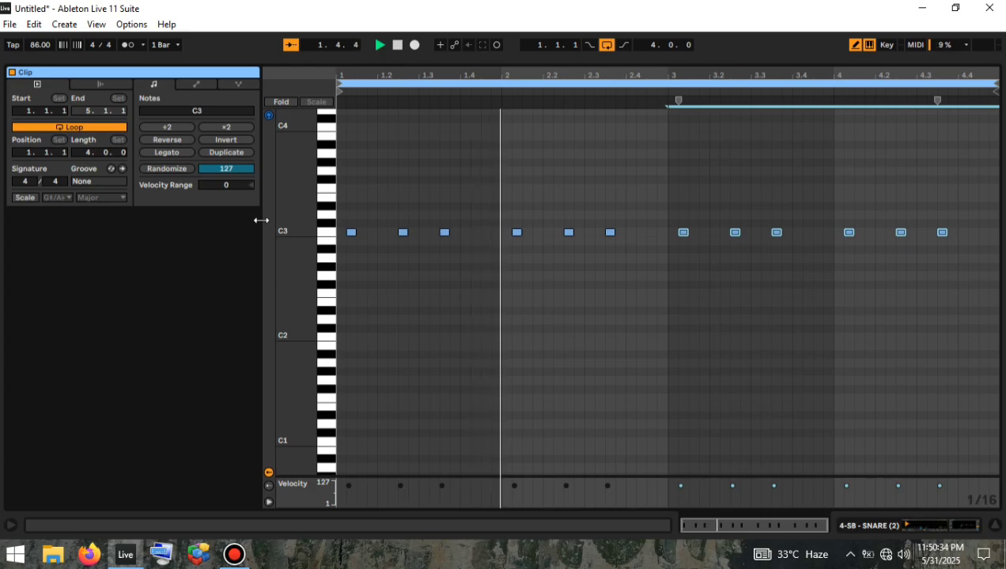
pyautogui.click(993, 525)
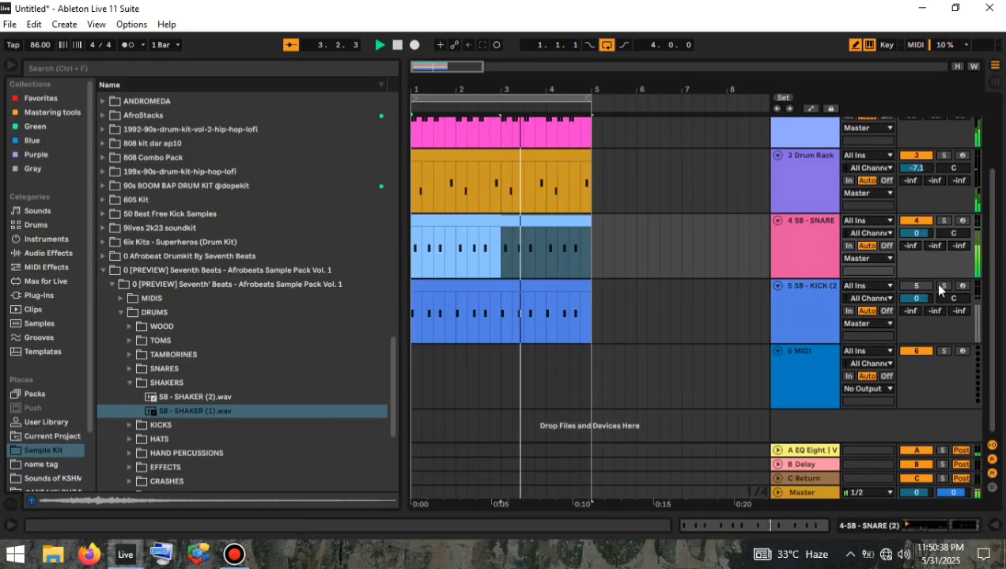
# Step: Delete all the notes in the SB - KICK (2) clip
pyautogui.doubleClick(512, 288)
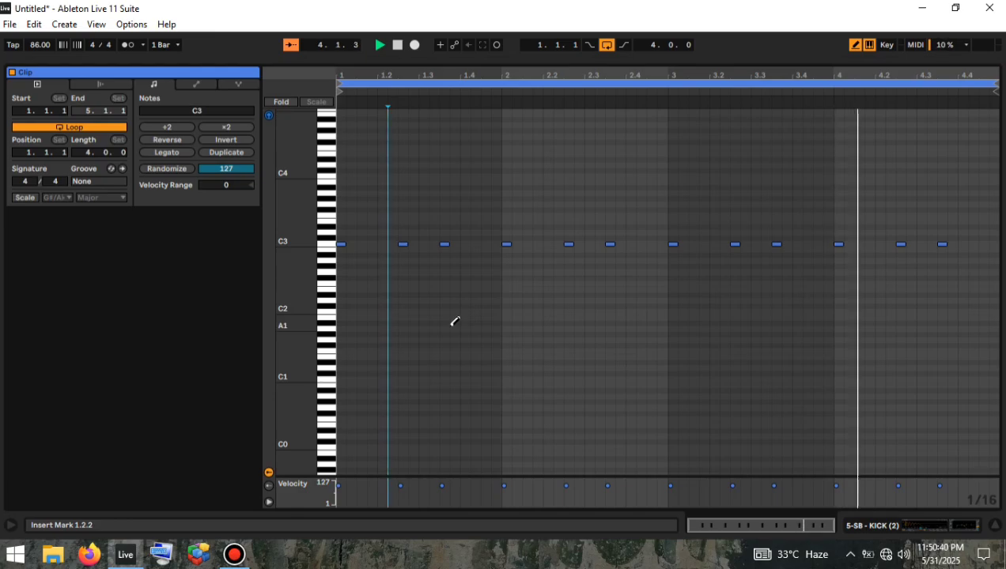
pyautogui.hotkey('ctrl', 'a')
pyautogui.press('Delete')
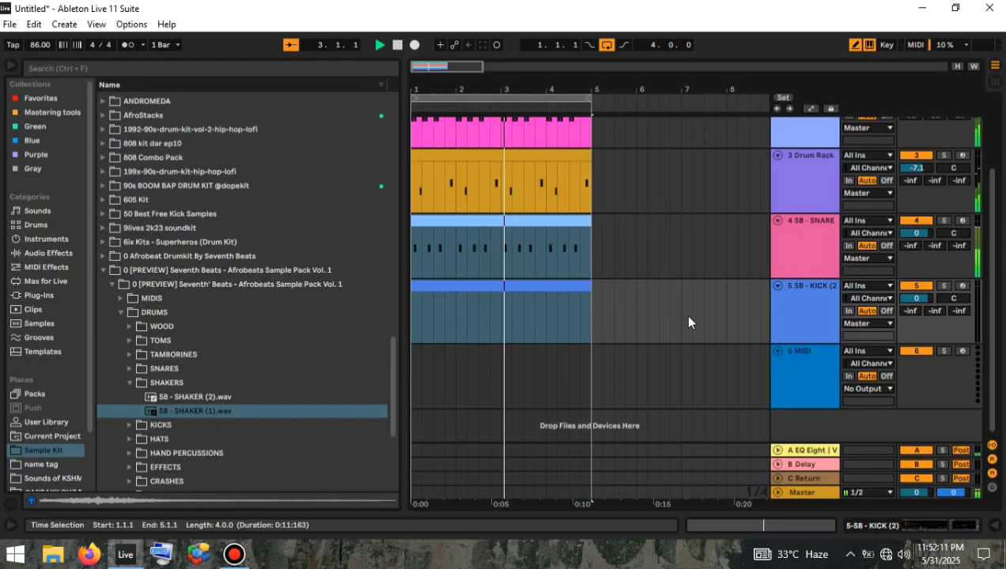
# Step: Select the empty MIDI track, collapse the Seventh Beats sample pack folder and show the Favorites collection
pyautogui.click(778, 363)
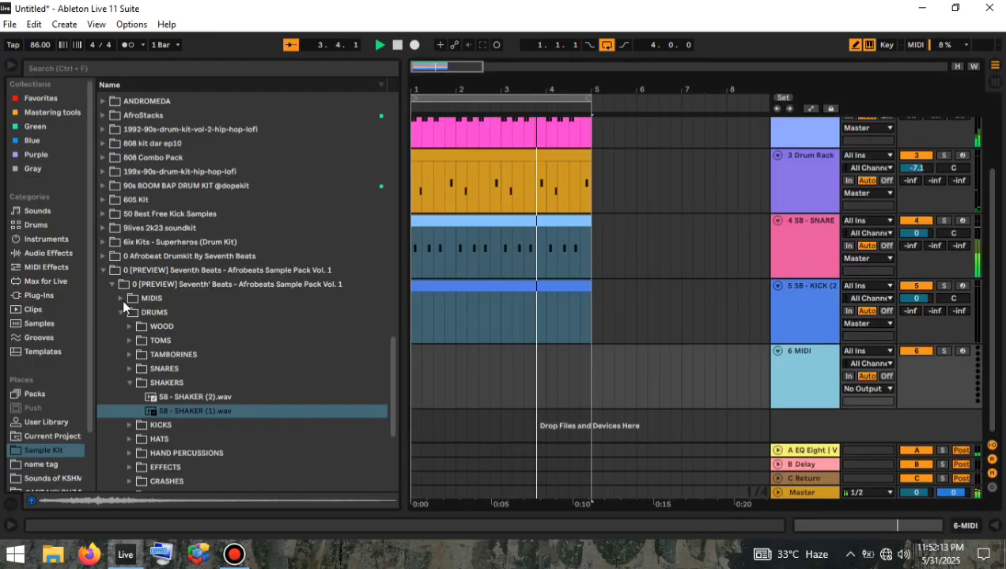
pyautogui.click(111, 284)
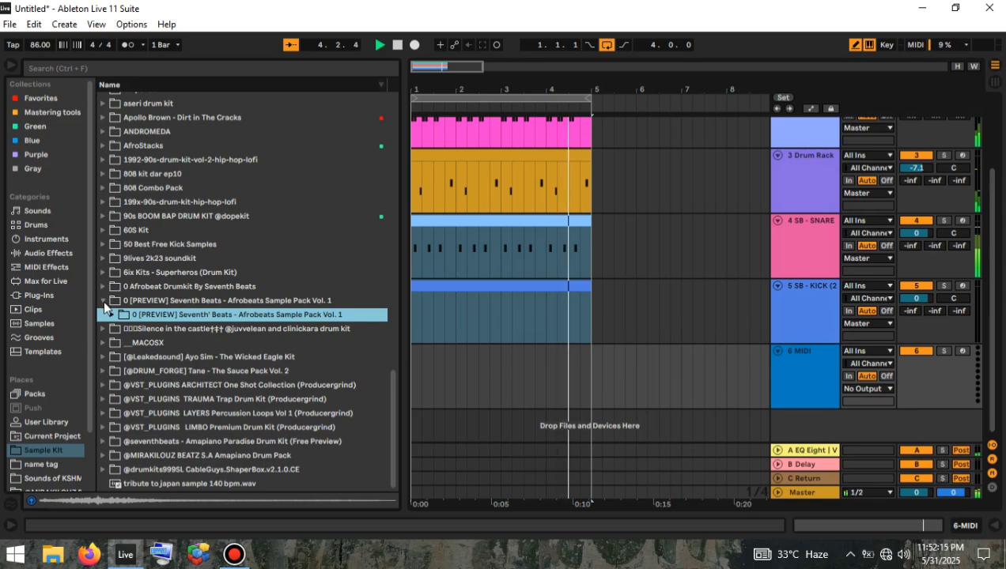
pyautogui.click(46, 97)
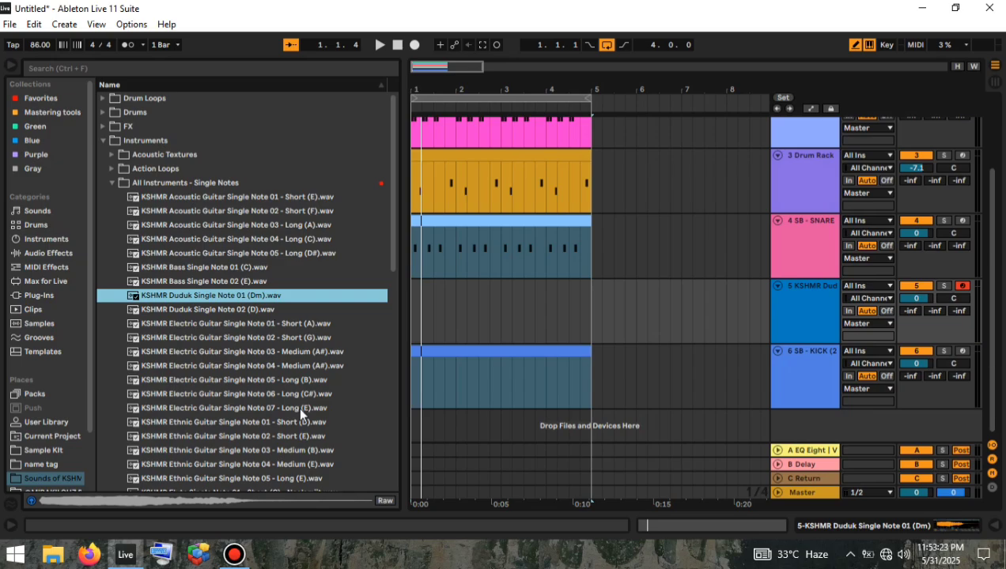
# Step: Audition the KSHMR ethnic and electric guitar single-note samples, from Ethnic Guitar 03 and 04 back to Electric Guitar 06
pyautogui.click(308, 450)
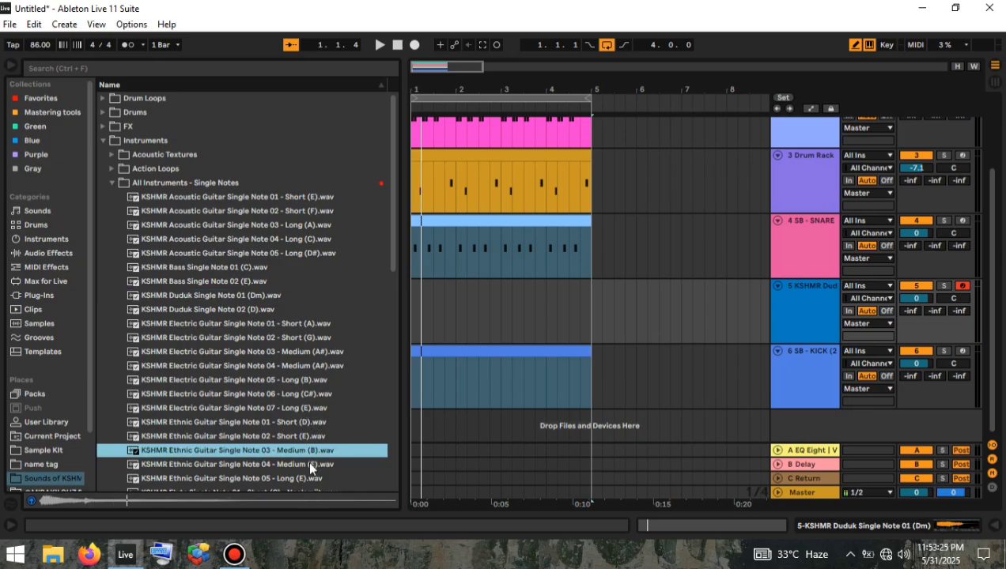
pyautogui.click(307, 461)
pyautogui.click(305, 436)
pyautogui.click(304, 420)
pyautogui.click(306, 407)
pyautogui.click(308, 391)
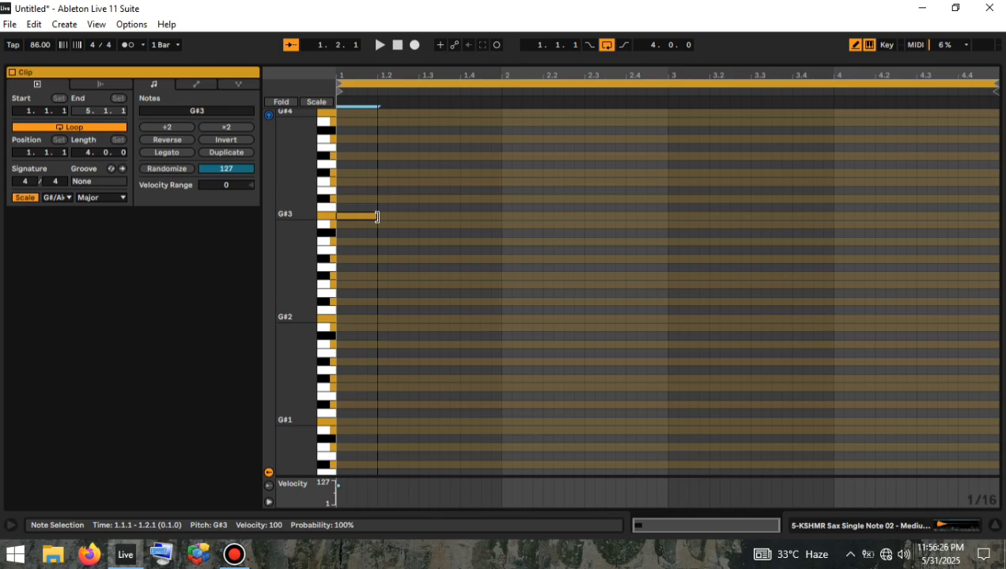
# Step: In the sax clip, place one-beat notes on B#3 at 1.2.3 and on the pitch just below G#3 at 1.3.4
pyautogui.click(408, 190)
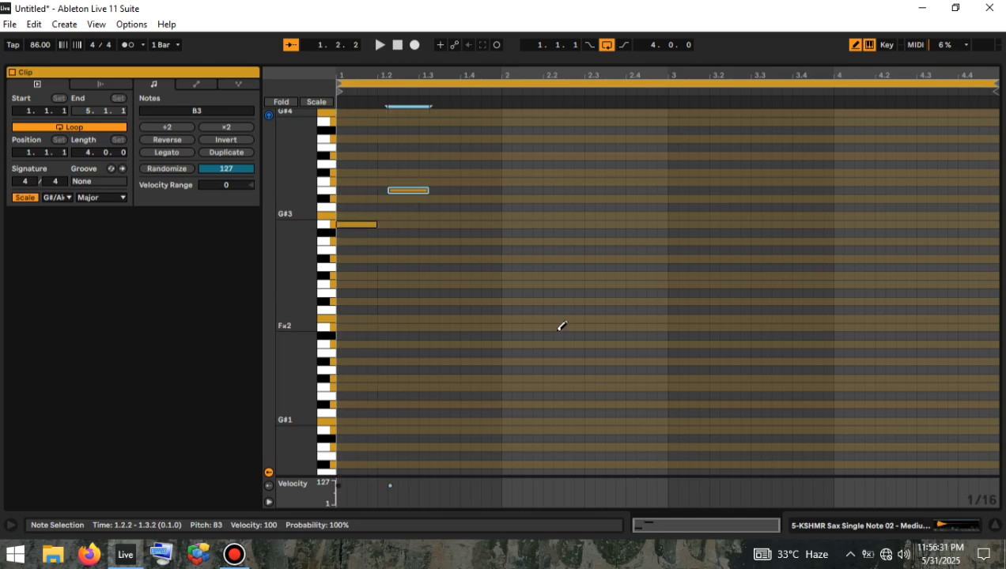
pyautogui.press('Up')
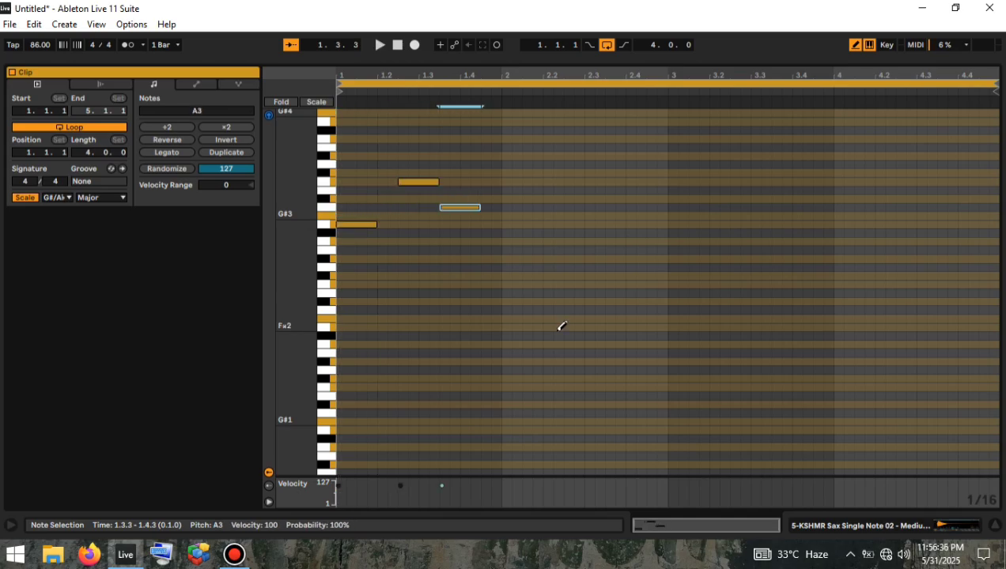
pyautogui.press('Right')
pyautogui.press('Down')
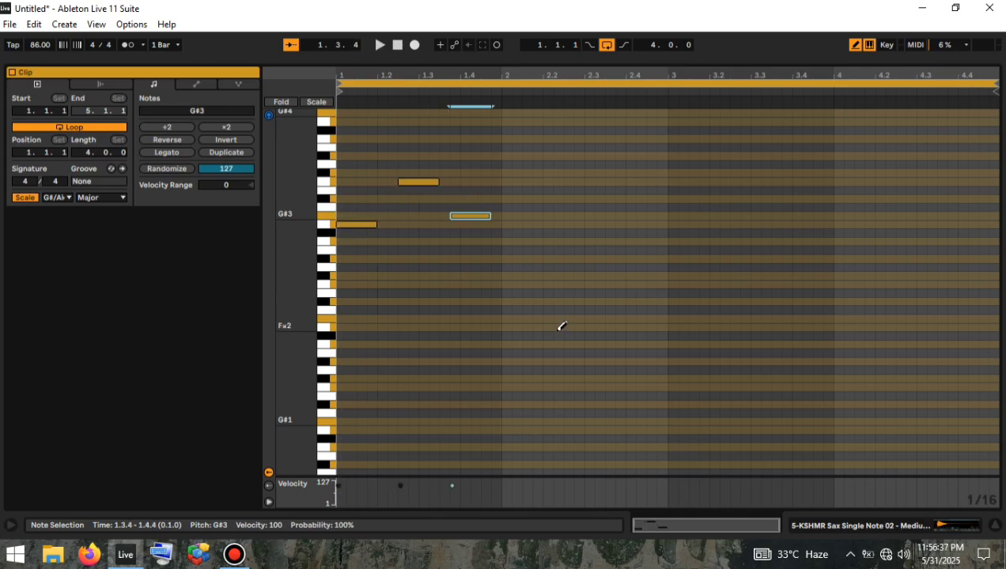
pyautogui.press('Down')
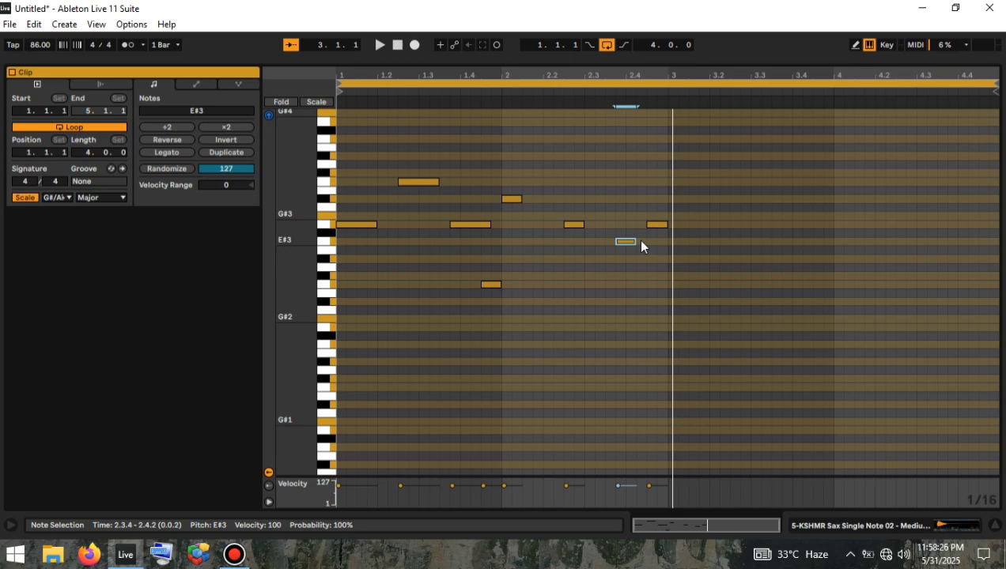
# Step: Duplicate the two-bar sax melody into bars 3 and 4 and play it
pyautogui.hotkey('ctrl', 'a')
pyautogui.hotkey('ctrl', 'd')
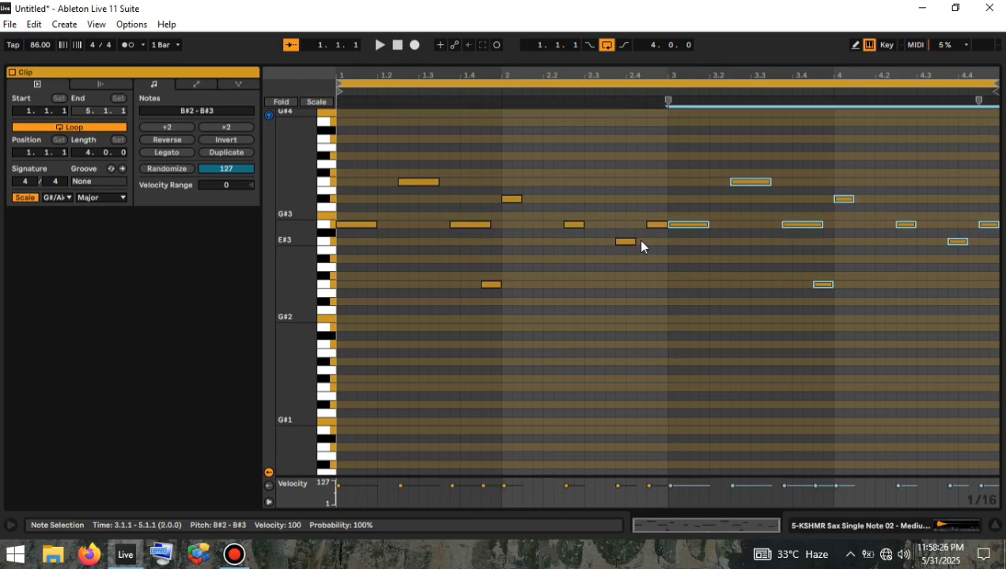
pyautogui.press('space')
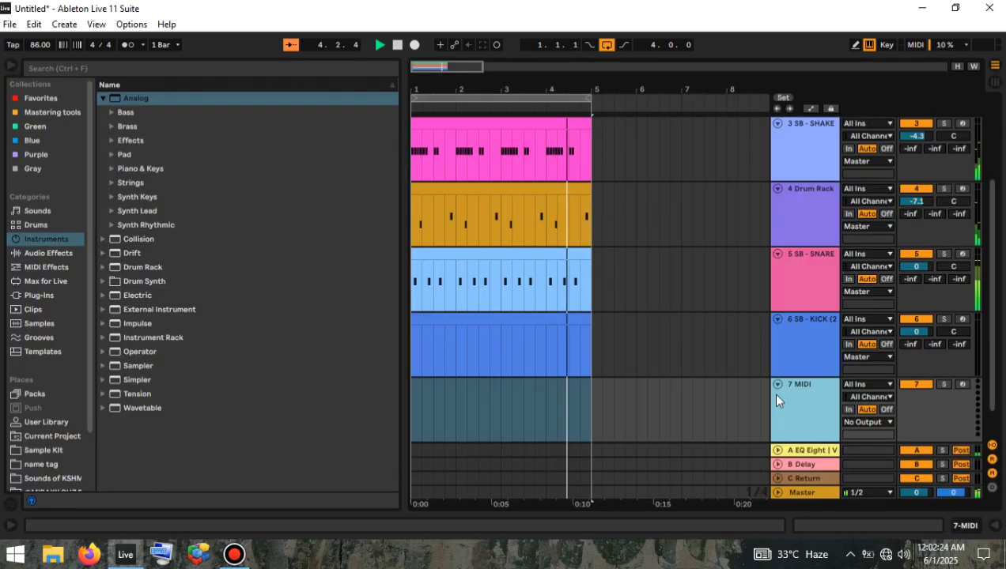
# Step: Audition the Analog bass presets and load Dual OSC Plastic Bass onto the empty MIDI track 7
pyautogui.click(111, 113)
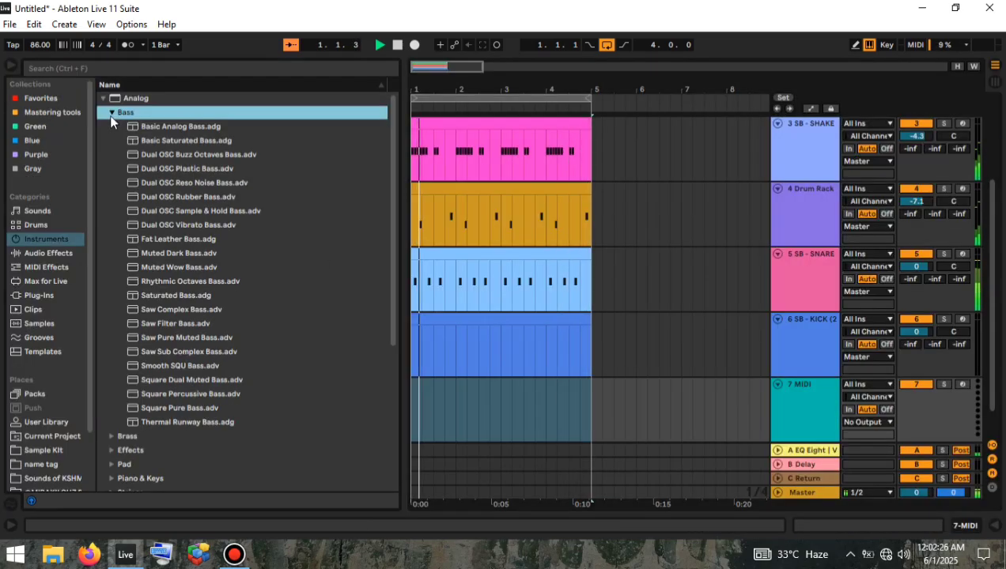
pyautogui.press('space')
pyautogui.click(162, 138)
pyautogui.click(168, 155)
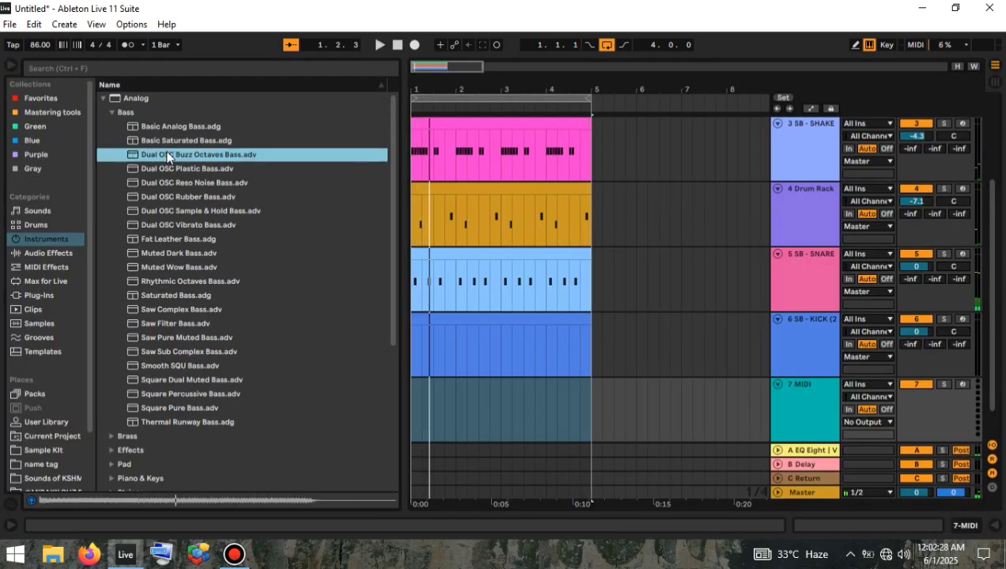
pyautogui.click(187, 168)
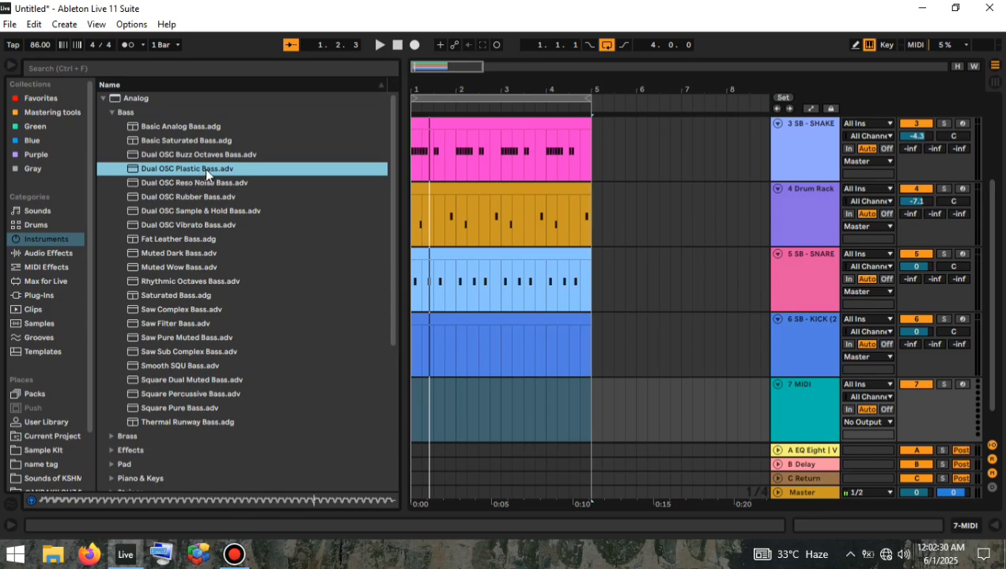
pyautogui.click(809, 410)
pyautogui.moveTo(229, 166); pyautogui.dragTo(445, 431)
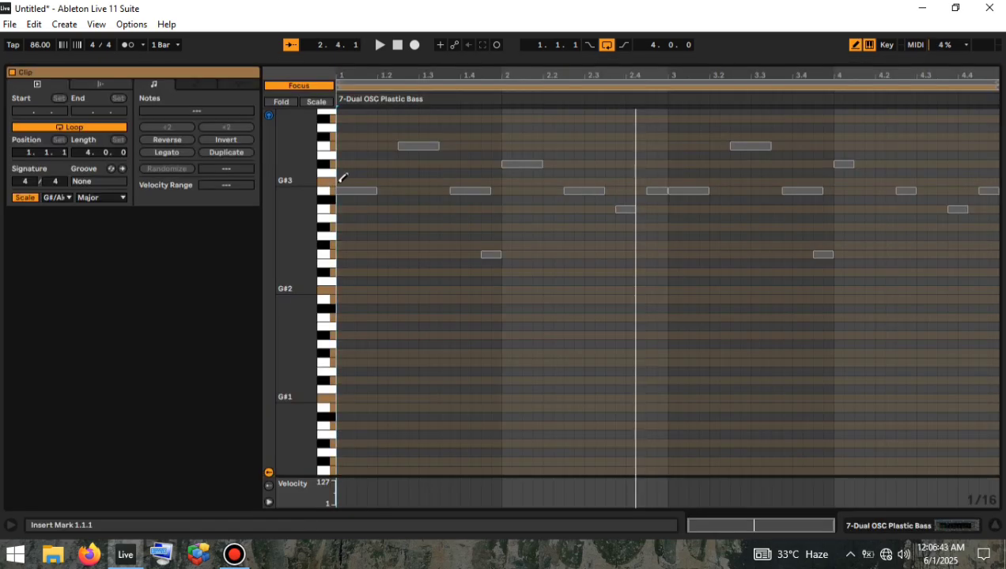
# Step: Draw the opening bass notes: G#3 at 1.1.1, 1.3.3 and 2.1.1, D#4 at 1.2.3 and 1.2.4, and A#3 at 1.3.1
pyautogui.click(342, 180)
pyautogui.scroll(3, 388, 214)
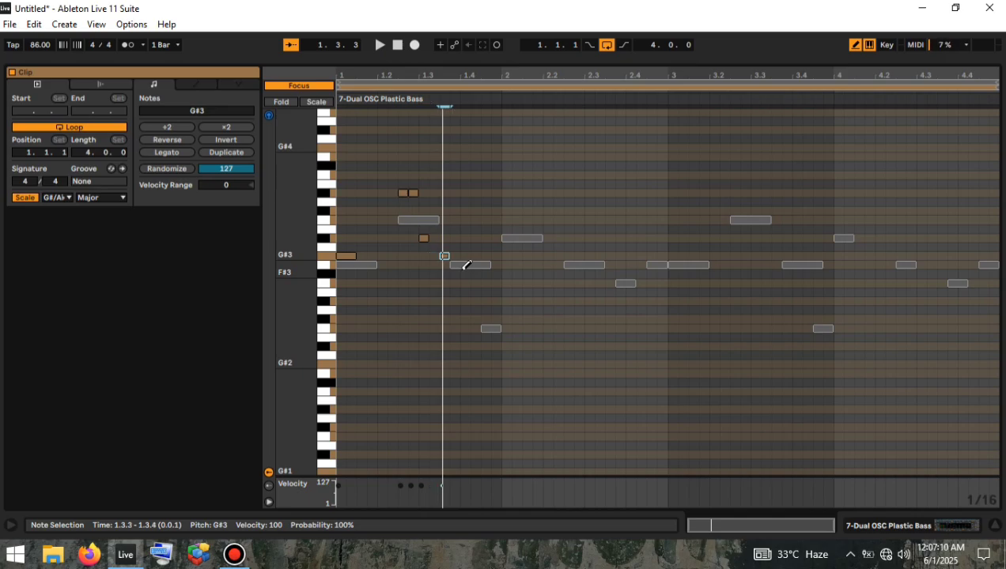
pyautogui.press('space')
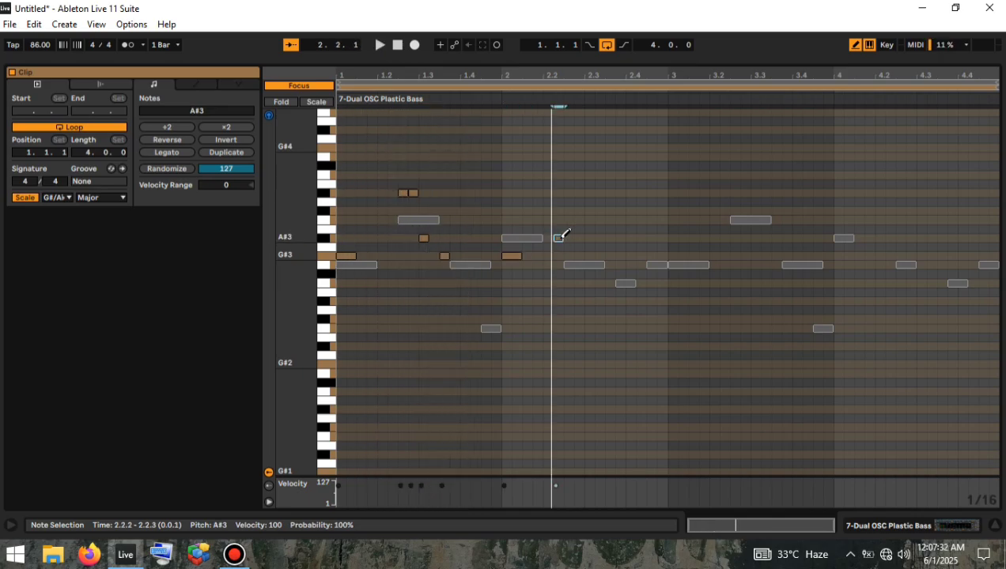
# Step: Replace the A#3 pair at 2.2.1 with A#3 at 2.2.3 and 2.2.4, D#4 at 2.3.1 and G#3 at 2.3.3
pyautogui.moveTo(563, 235); pyautogui.dragTo(550, 237)
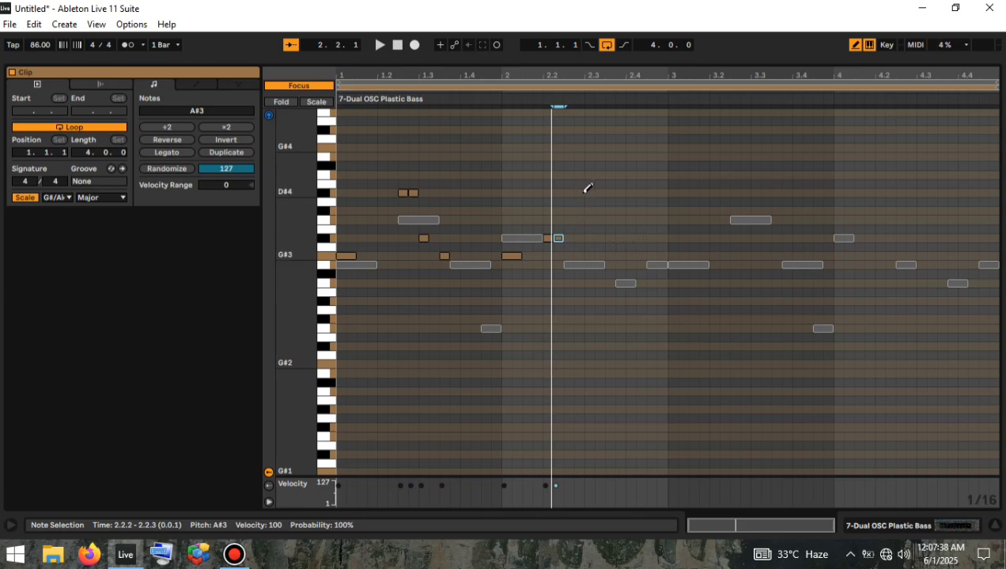
pyautogui.click(558, 238)
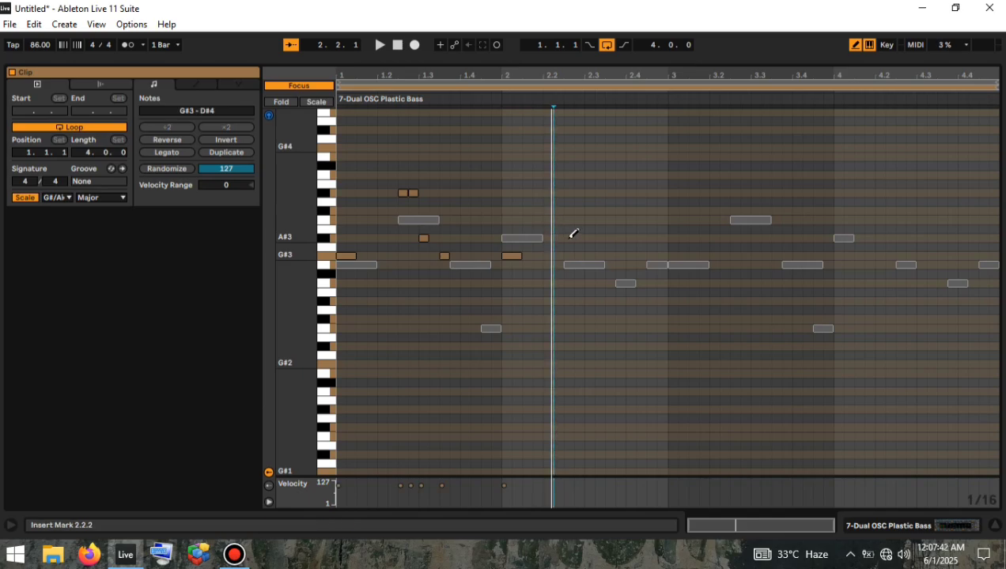
pyautogui.moveTo(572, 237); pyautogui.dragTo(580, 238)
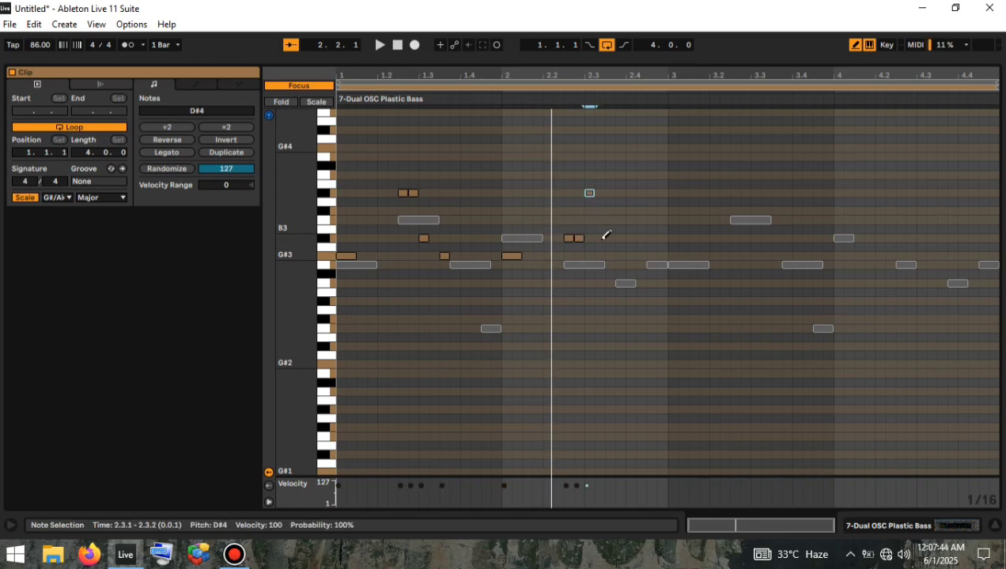
# Step: Transpose the whole two-bar bass line down two octaves and play it
pyautogui.moveTo(669, 257); pyautogui.dragTo(275, 148)
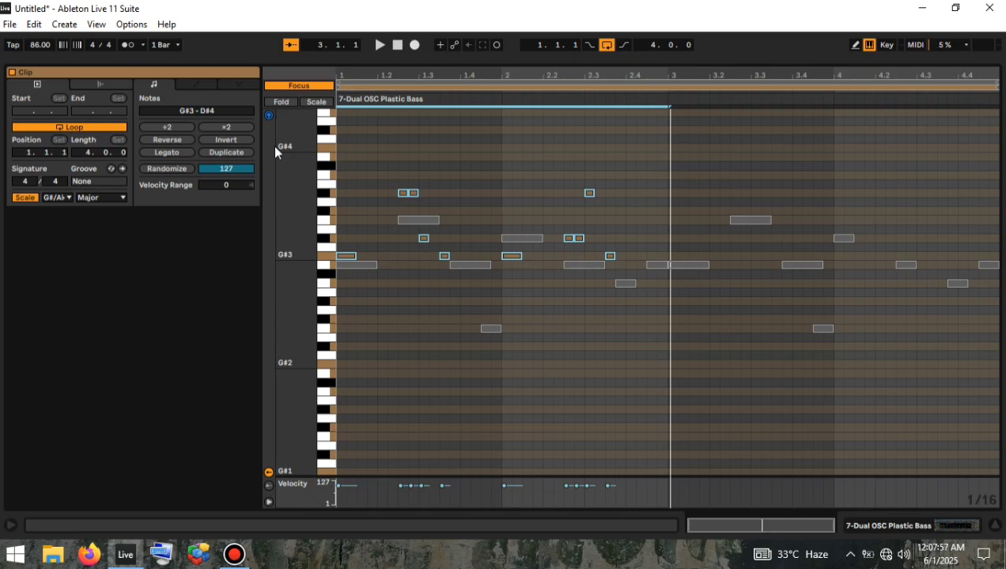
pyautogui.hotkey('shift', 'Down')
pyautogui.hotkey('shift', 'Down')
pyautogui.press('space')
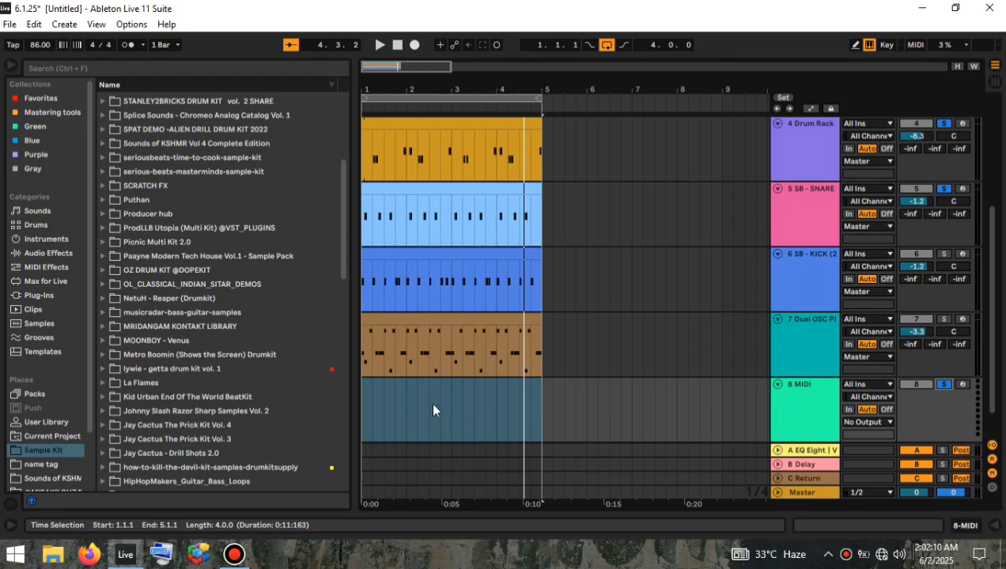
# Step: Insert an empty four-bar MIDI clip from bar 1 to bar 5 on track 8
pyautogui.click(440, 253)
pyautogui.click(370, 423)
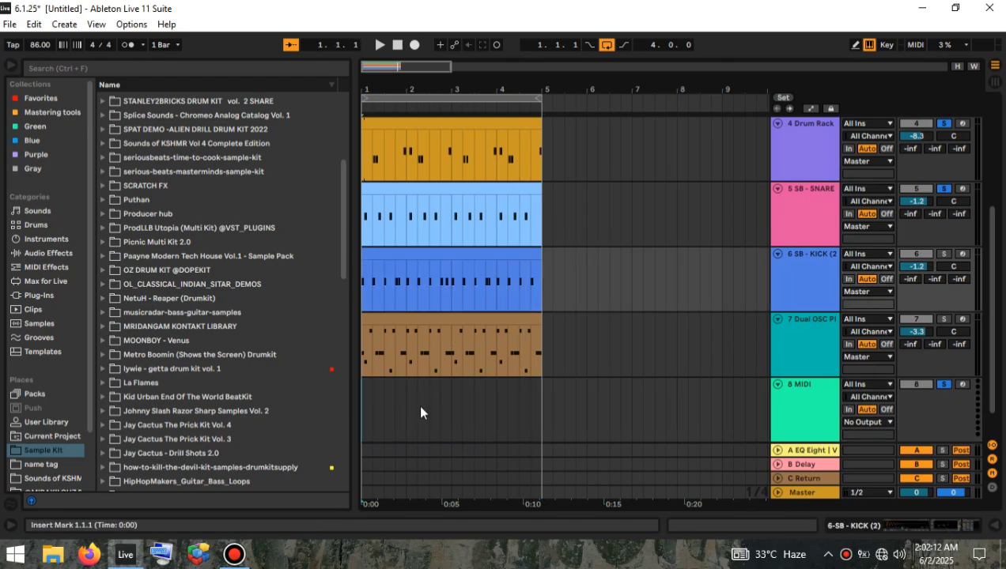
pyautogui.moveTo(420, 412); pyautogui.dragTo(536, 395)
pyautogui.rightClick(535, 395)
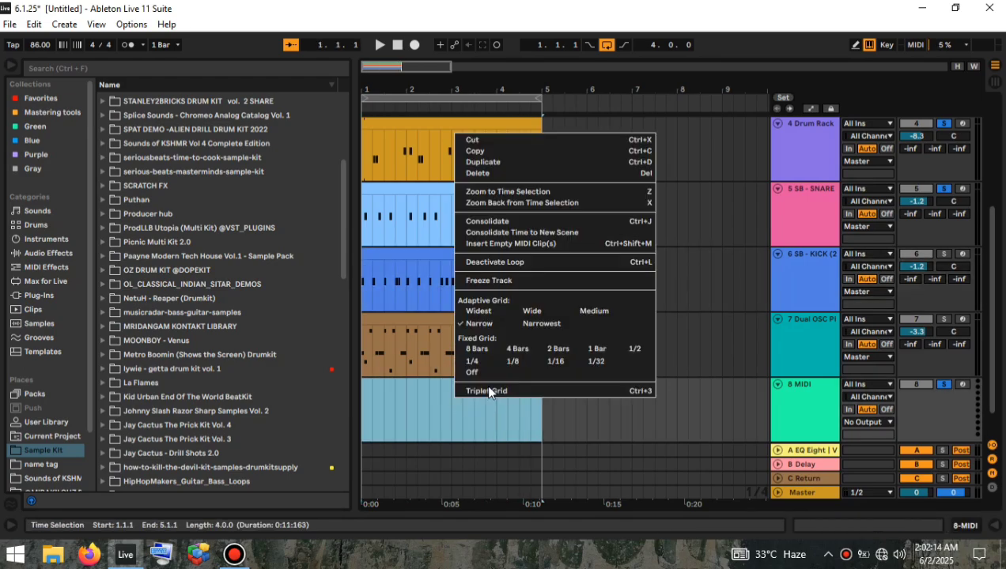
pyautogui.click(522, 244)
# Step: Load SO_ACP_shaker_large_single.wav from the Afrobeat drum kit's Shakers folder onto track 8, open its clip and play briefly
pyautogui.click(779, 420)
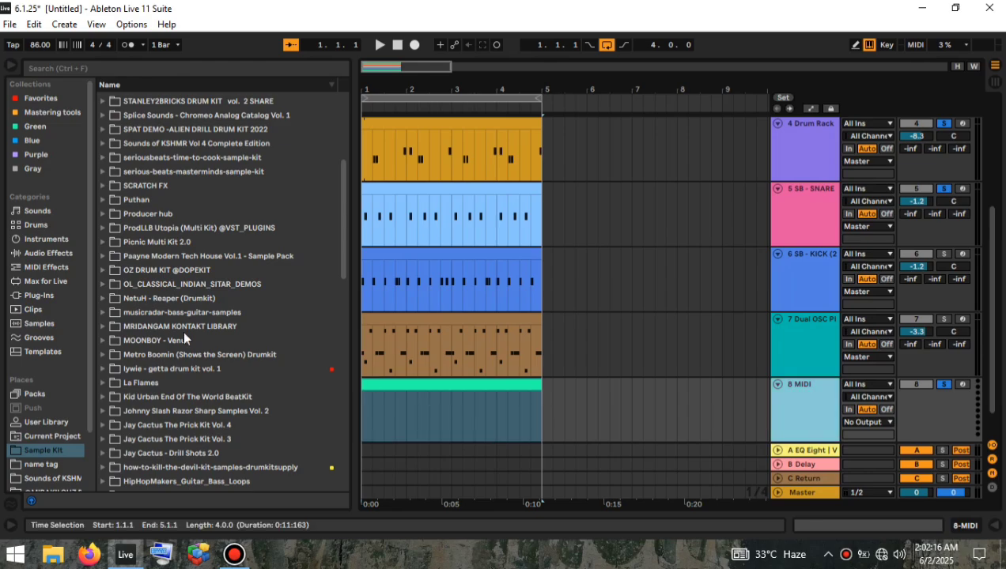
pyautogui.scroll(2, 130, 177)
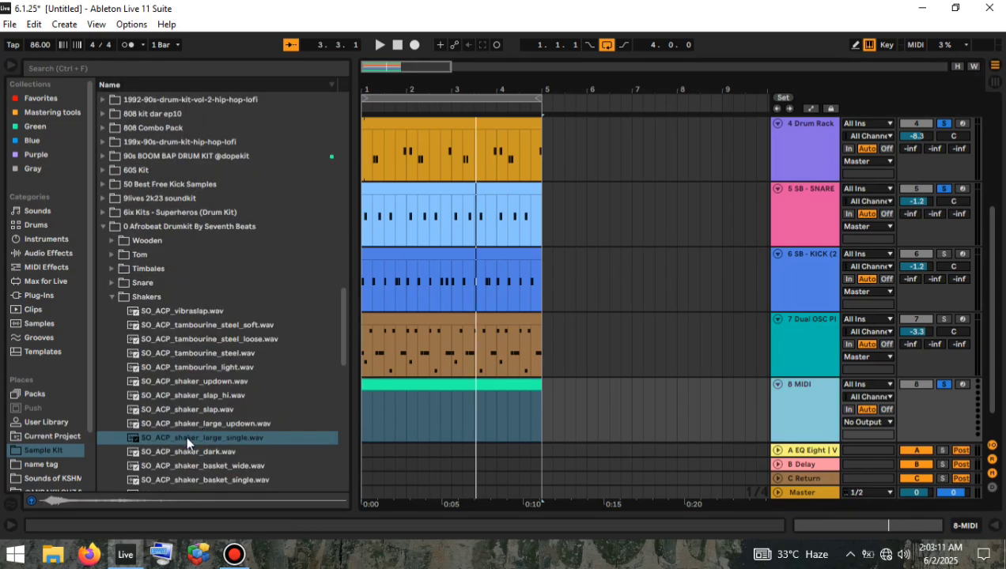
pyautogui.moveTo(186, 437); pyautogui.dragTo(371, 388)
pyautogui.doubleClick(370, 387)
pyautogui.press('space')
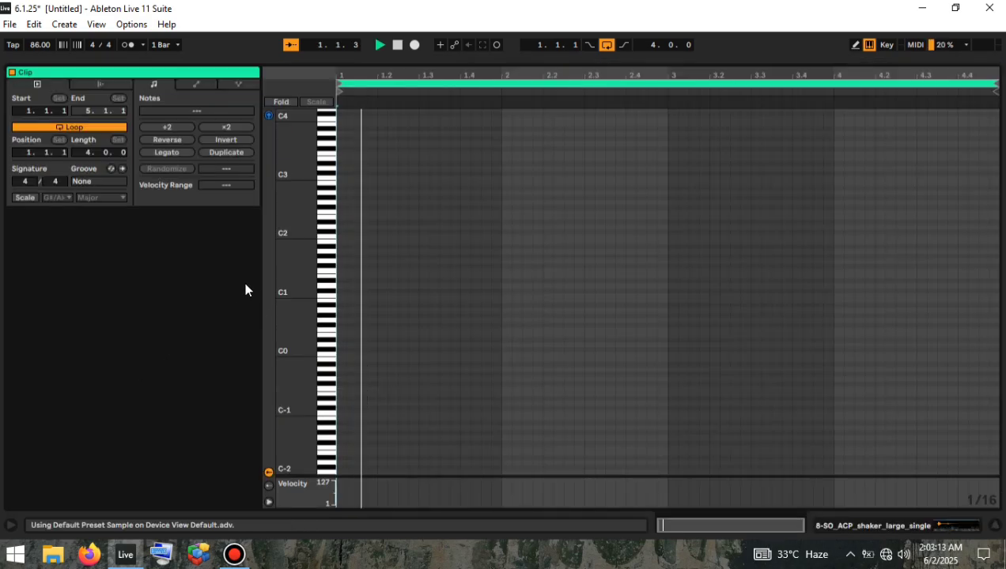
pyautogui.press('space')
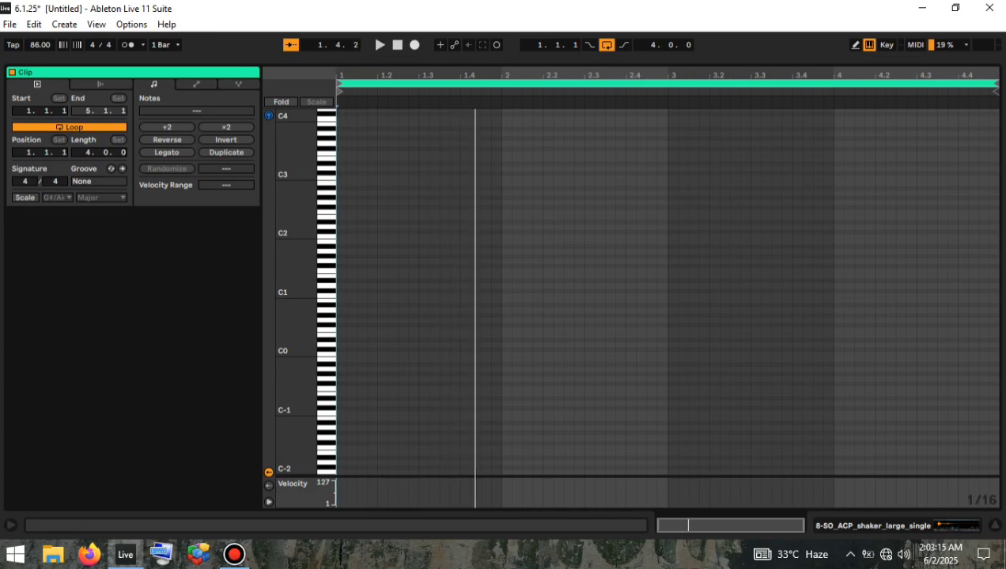
# Step: Draw sixteenth C3 shaker notes through the first beat with every second one quieter, and duplicate the pattern to fill bar 1
pyautogui.moveTo(333, 184); pyautogui.dragTo(348, 199)
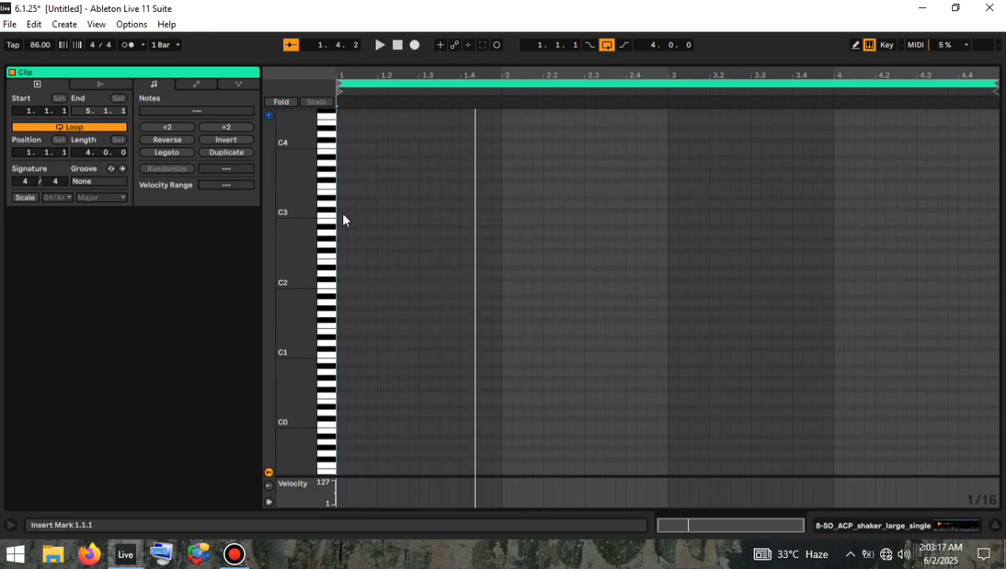
pyautogui.press('b')
pyautogui.click(342, 215)
pyautogui.click(354, 216)
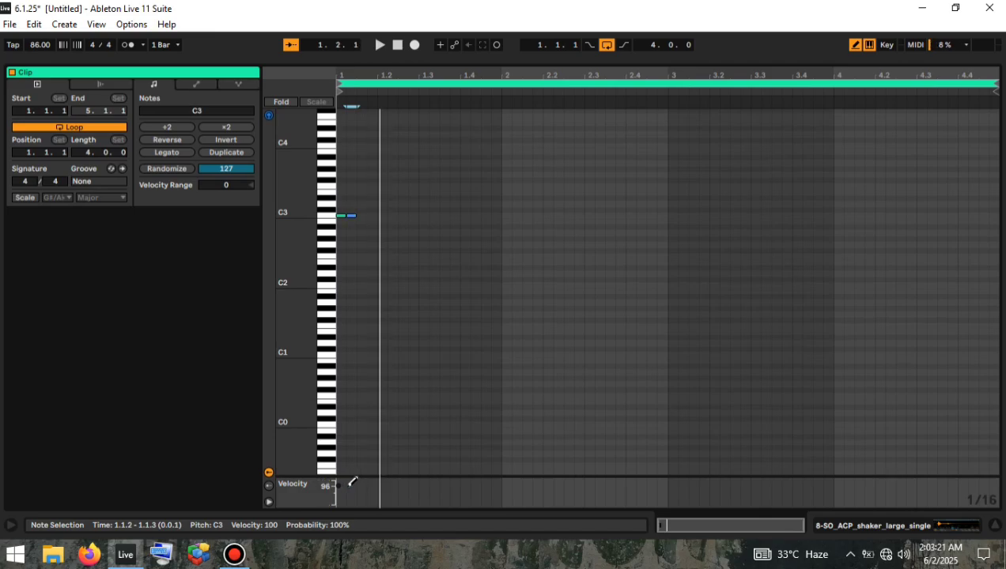
pyautogui.moveTo(348, 494); pyautogui.dragTo(349, 495)
pyautogui.press('space')
pyautogui.press('space')
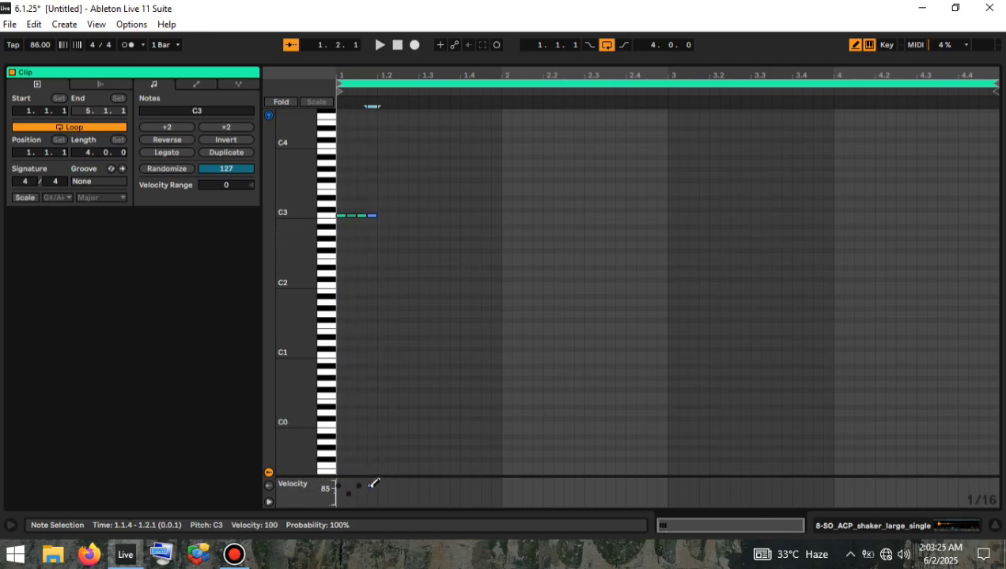
pyautogui.press('space')
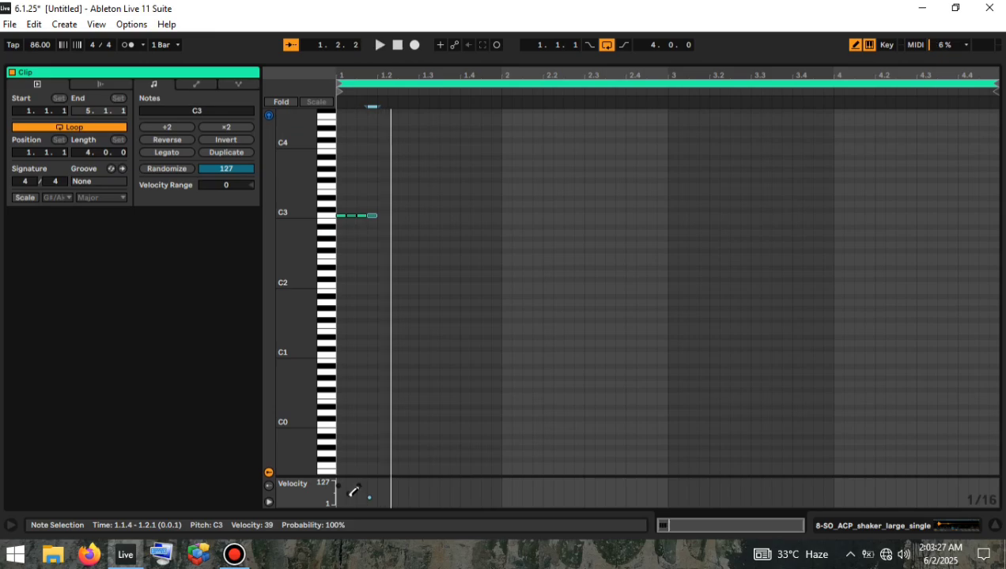
pyautogui.hotkey('ctrl', 'd')
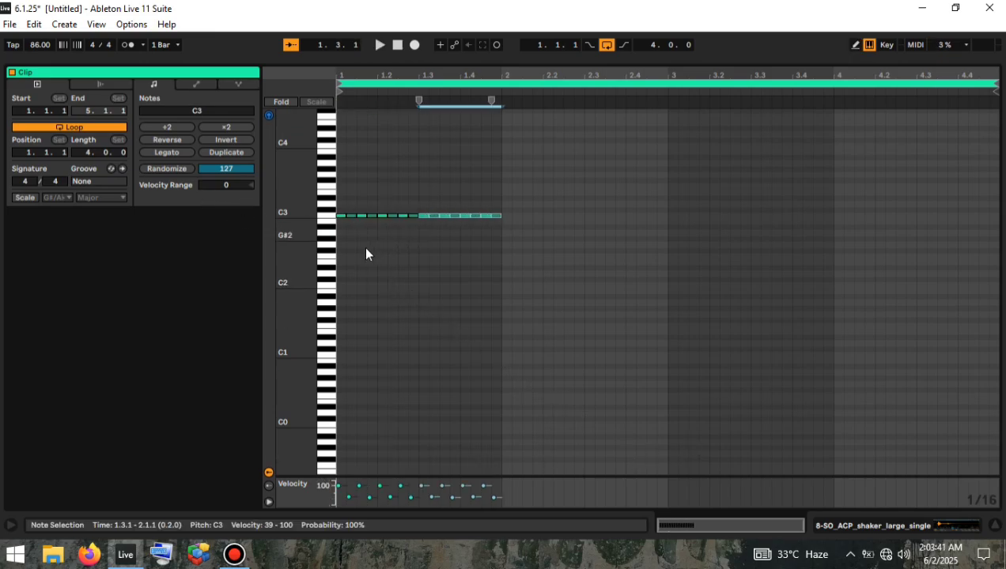
# Step: Vary the shaker velocities, setting 1.1.1 to 95, 1.1.3 to 97, 1.2.2 to 41 and 1.3.1 to 98, and play the bar
pyautogui.click(341, 487)
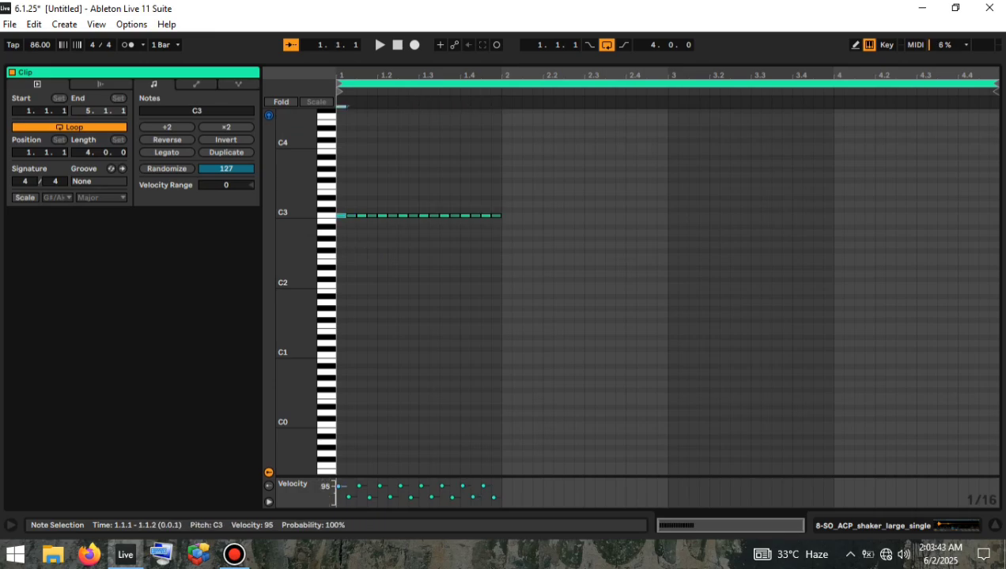
pyautogui.click(339, 486)
pyautogui.click(357, 487)
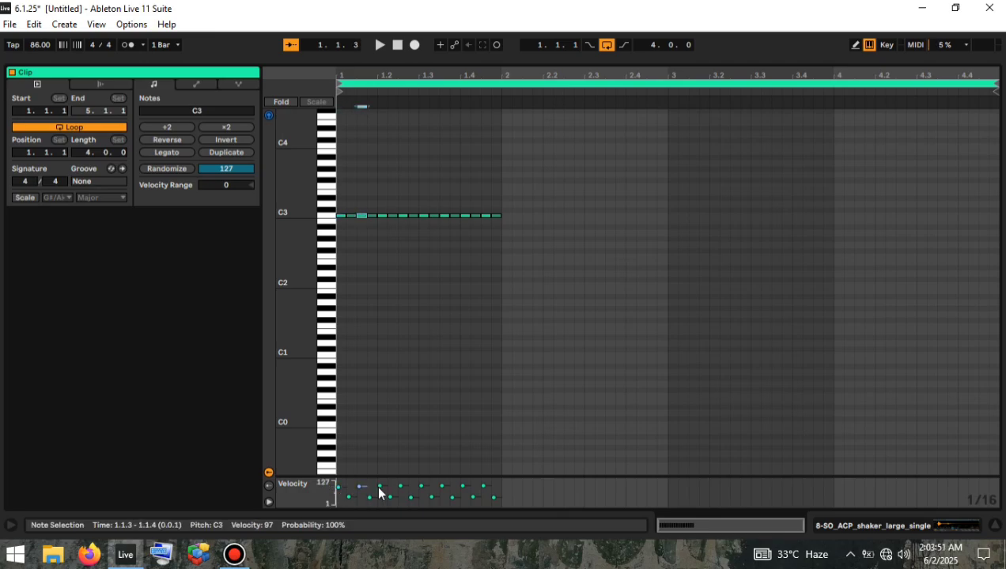
pyautogui.click(390, 497)
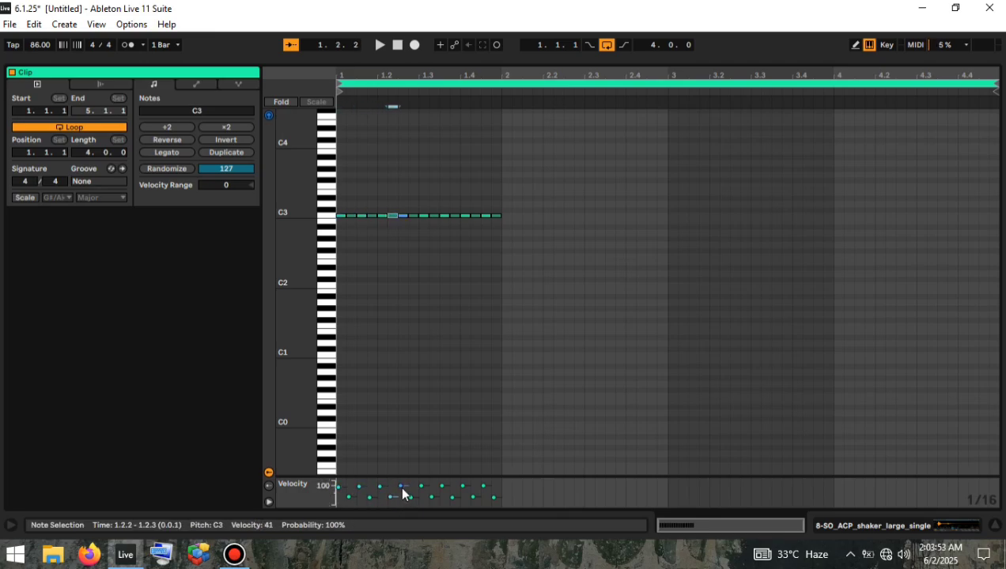
pyautogui.click(442, 486)
pyautogui.click(422, 486)
pyautogui.press('space')
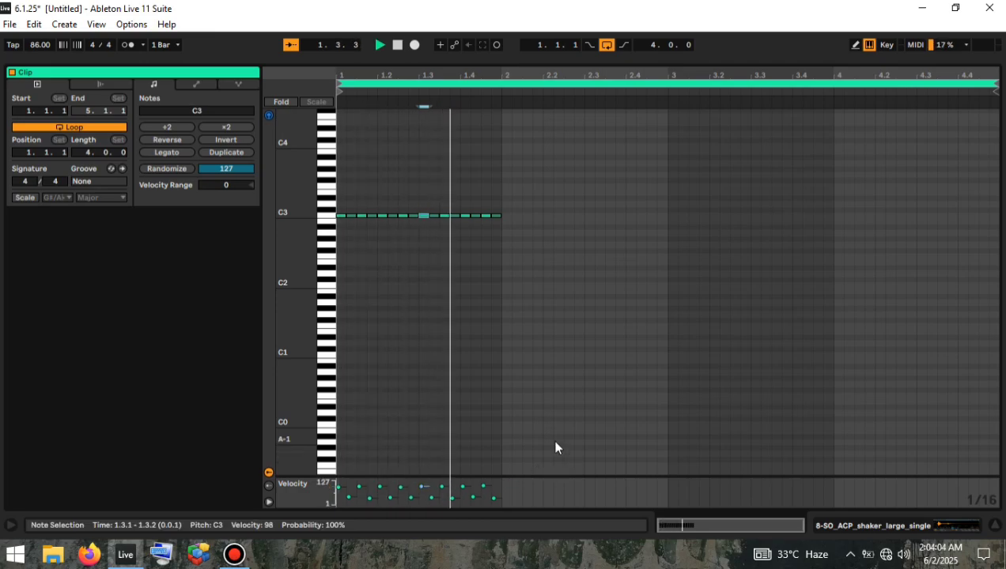
# Step: Duplicate the shaker pattern to fill all four bars and solo the kick track
pyautogui.hotkey('ctrl', 'd')
pyautogui.hotkey('ctrl', 'd')
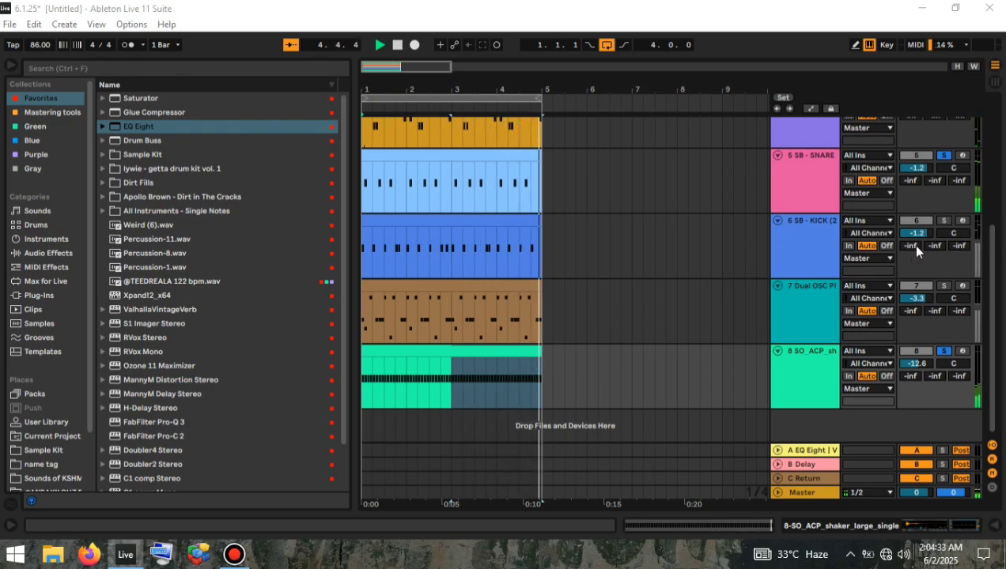
pyautogui.click(944, 221)
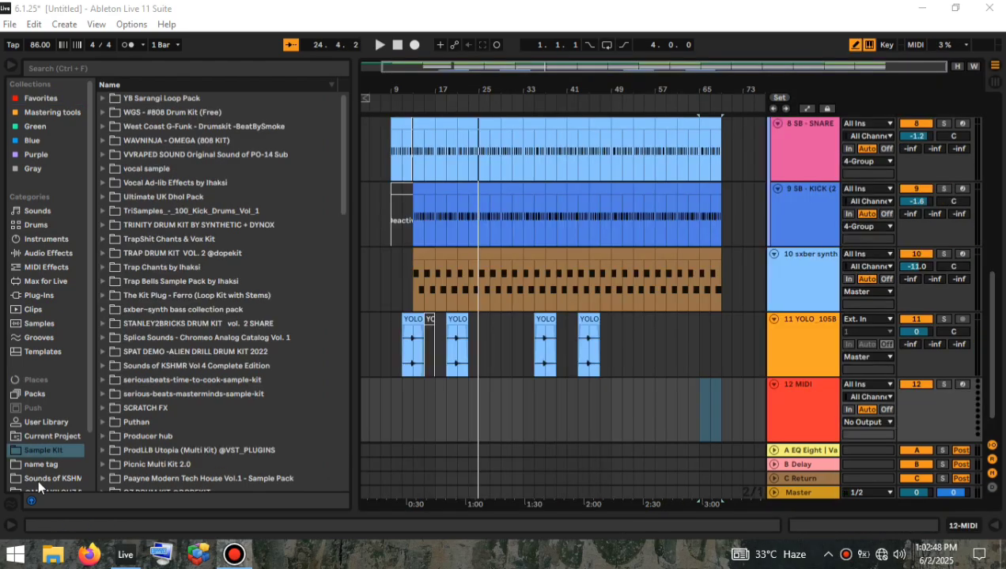
pyautogui.scroll(-3, 39, 478)
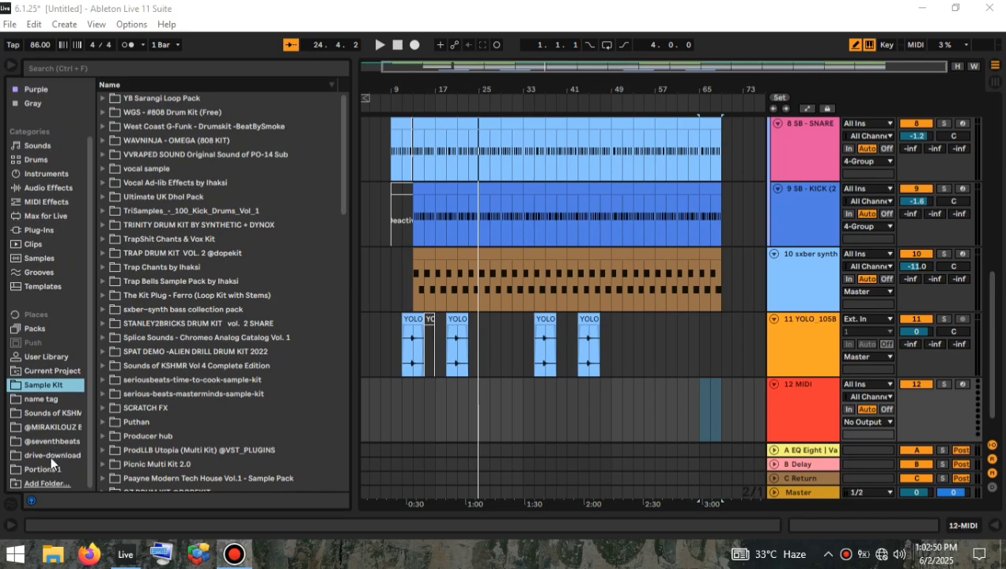
pyautogui.click(49, 454)
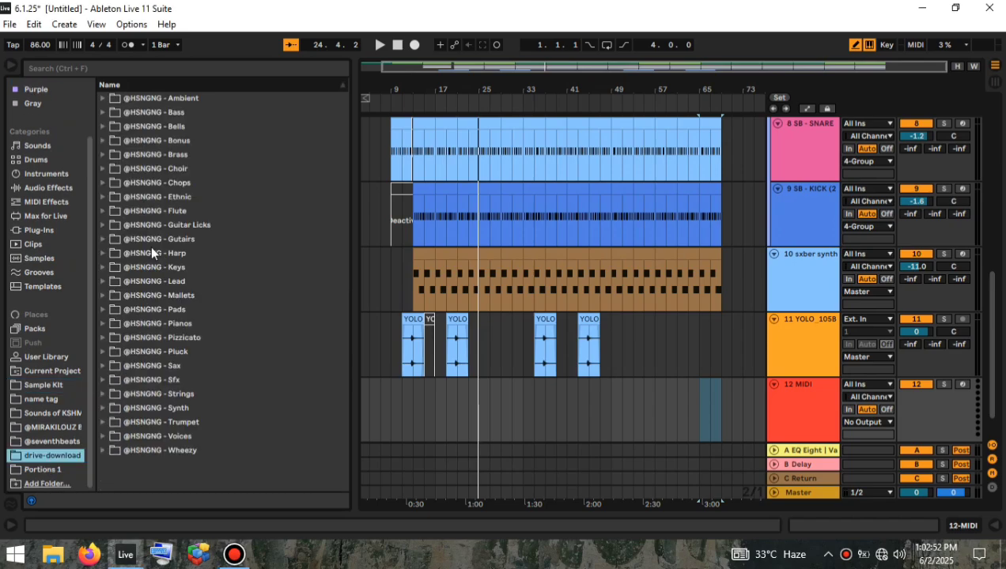
pyautogui.click(114, 171)
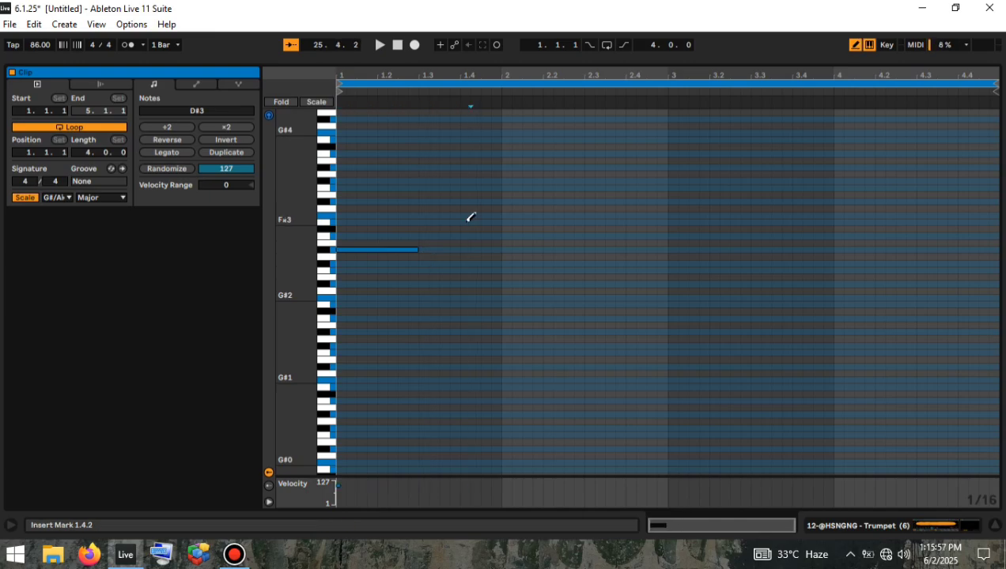
# Step: In the trumpet clip, draw three sixteenth notes from 1.4.1 descending from G#3 to D#3, and a two-beat G#2 at 2.1.1
pyautogui.click(465, 214)
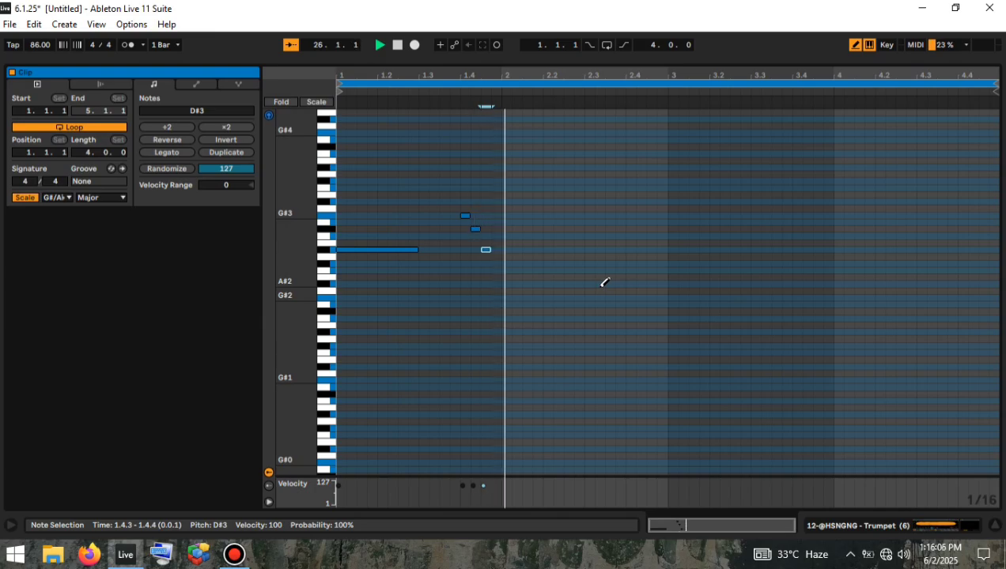
pyautogui.press('space')
pyautogui.click(506, 284)
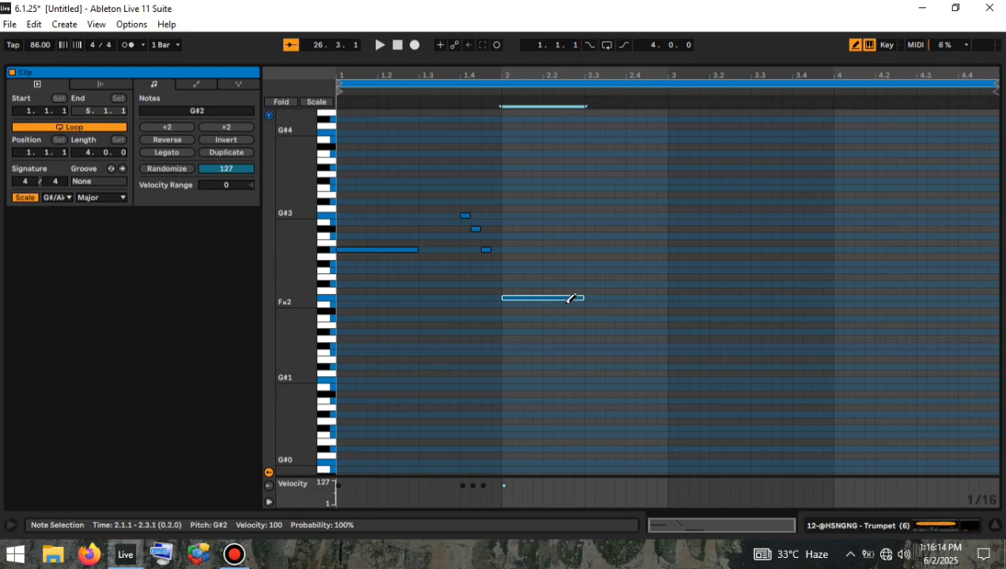
# Step: Duplicate the two-bar trumpet phrase into bars 3 and 4, play it and leave draw mode
pyautogui.hotkey('ctrl', 'a')
pyautogui.press('space')
pyautogui.hotkey('ctrl', 'd')
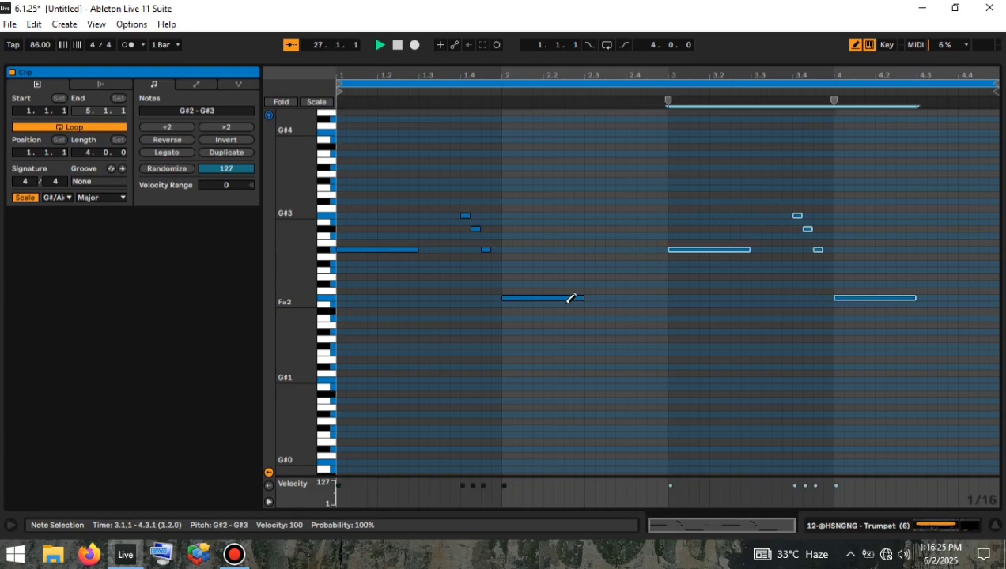
pyautogui.press('space')
pyautogui.press('b')
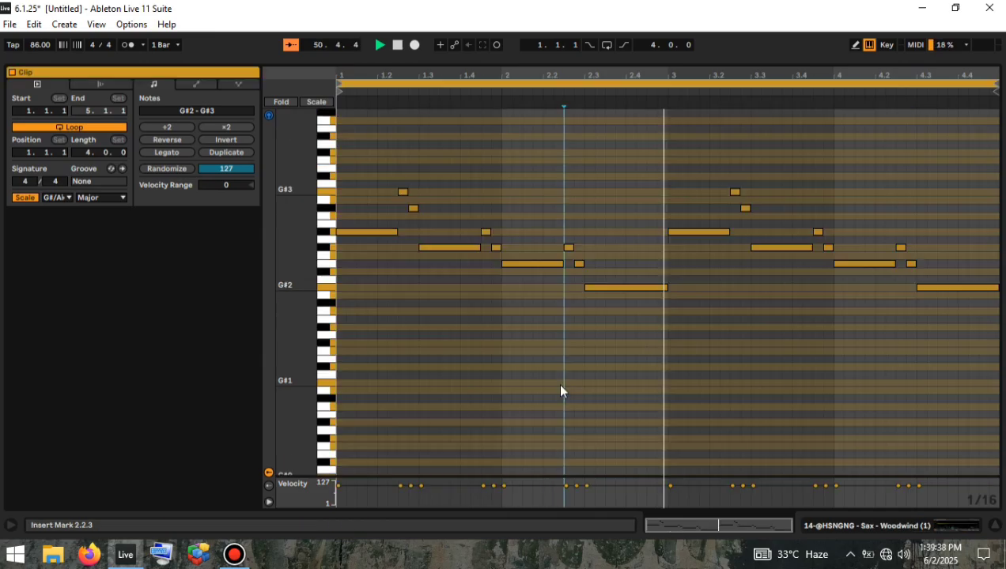
# Step: Play back the four-bar sax melody and select bars 3 and 4 of the clip
pyautogui.click(996, 527)
pyautogui.doubleClick(598, 350)
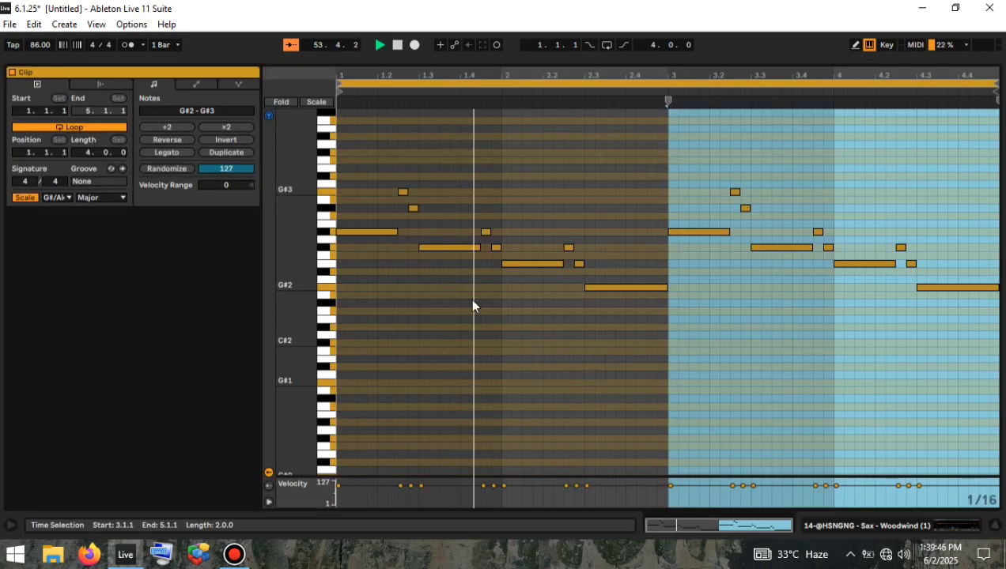
pyautogui.click(388, 340)
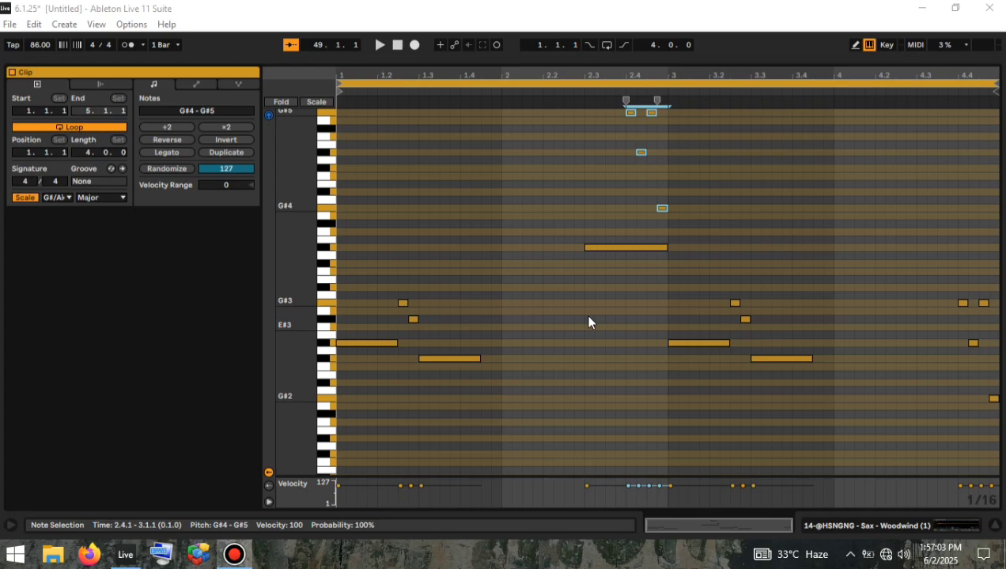
# Step: Transpose the four short sax notes between 2.4.1 and 3.1.1 down one octave and play the clip from 2.2.4
pyautogui.click(580, 321)
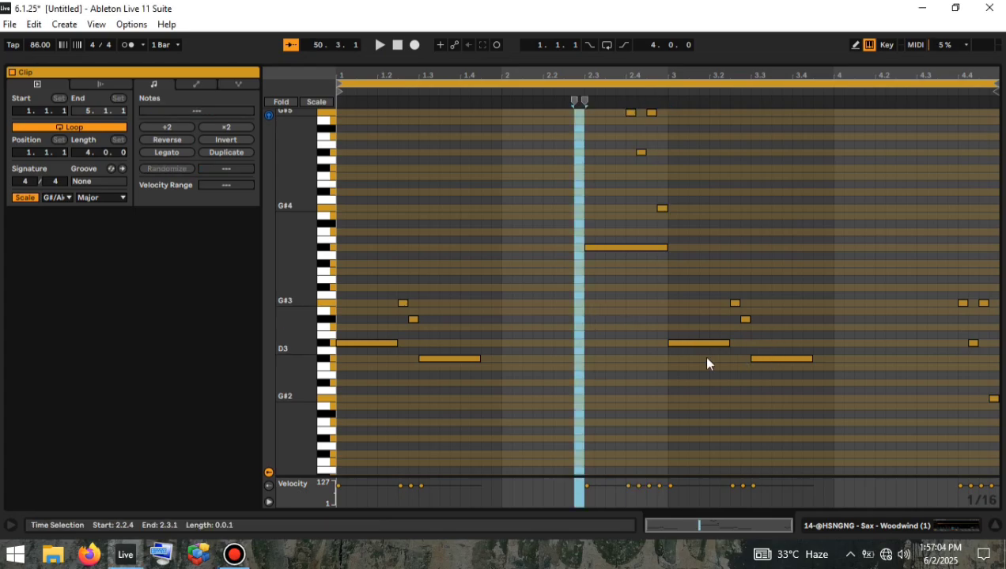
pyautogui.click(580, 309)
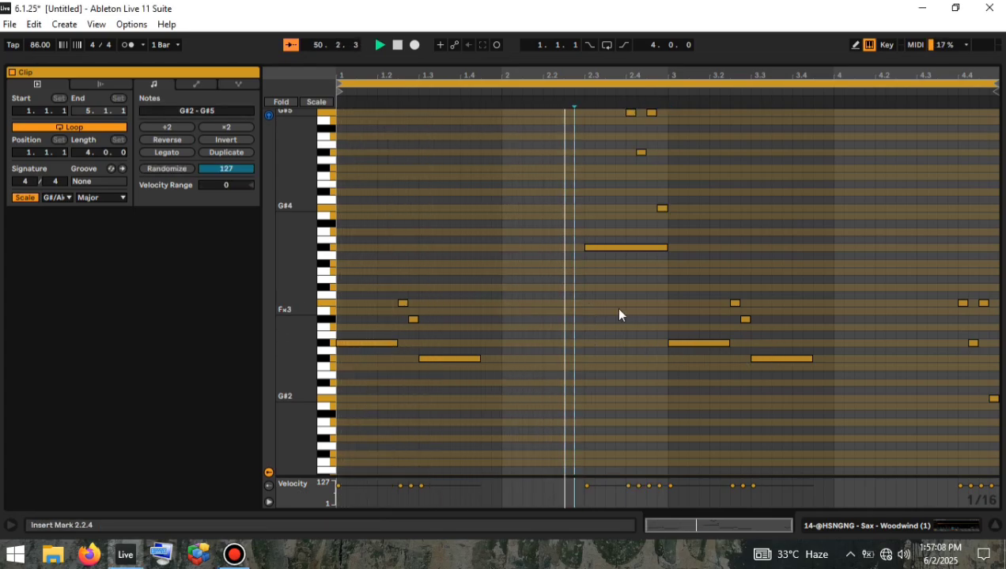
pyautogui.scroll(2, 633, 268)
pyautogui.moveTo(626, 291); pyautogui.dragTo(687, 157)
pyautogui.hotkey('shift', 'Down')
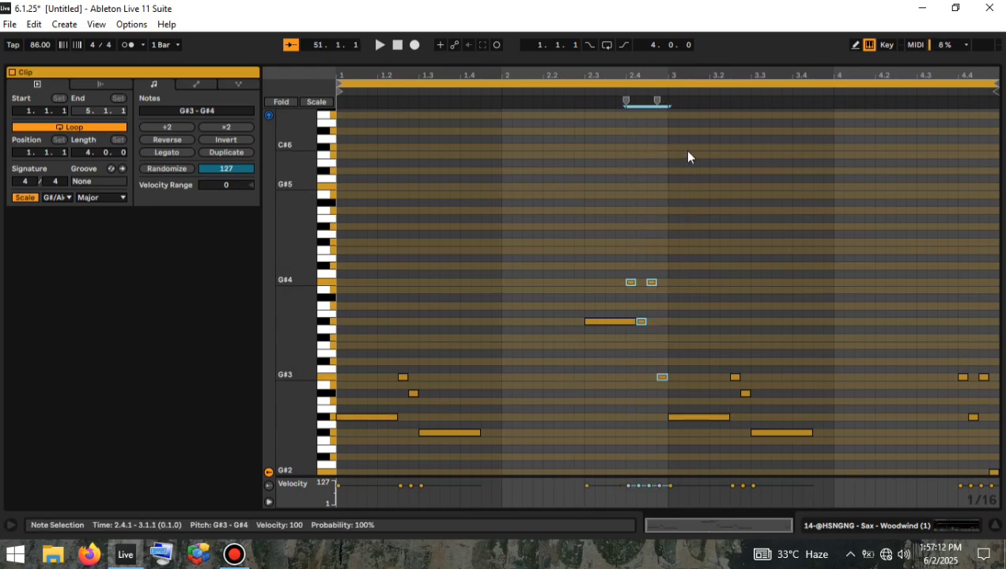
pyautogui.click(574, 352)
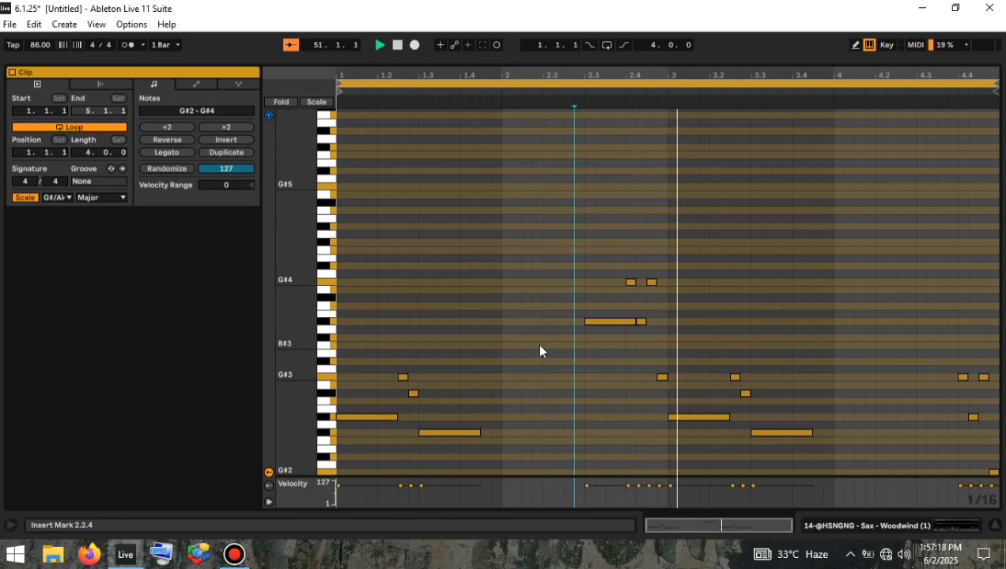
pyautogui.scroll(-3, 642, 338)
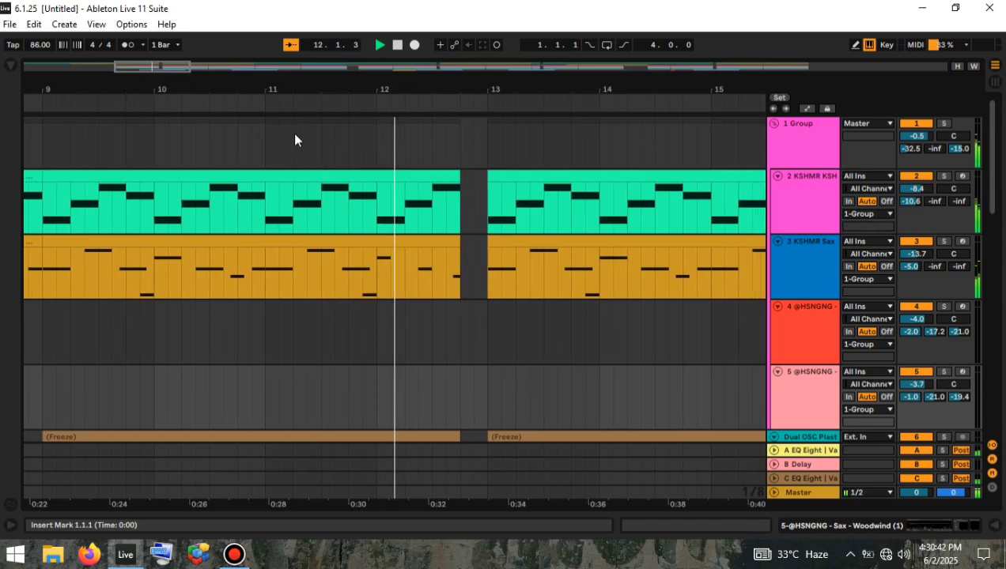
# Step: Follow playback of the full arrangement from bar 12 to bar 22, checking the melody, shaker, drum, synth and clap fill tracks
pyautogui.scroll(-8, 295, 140)
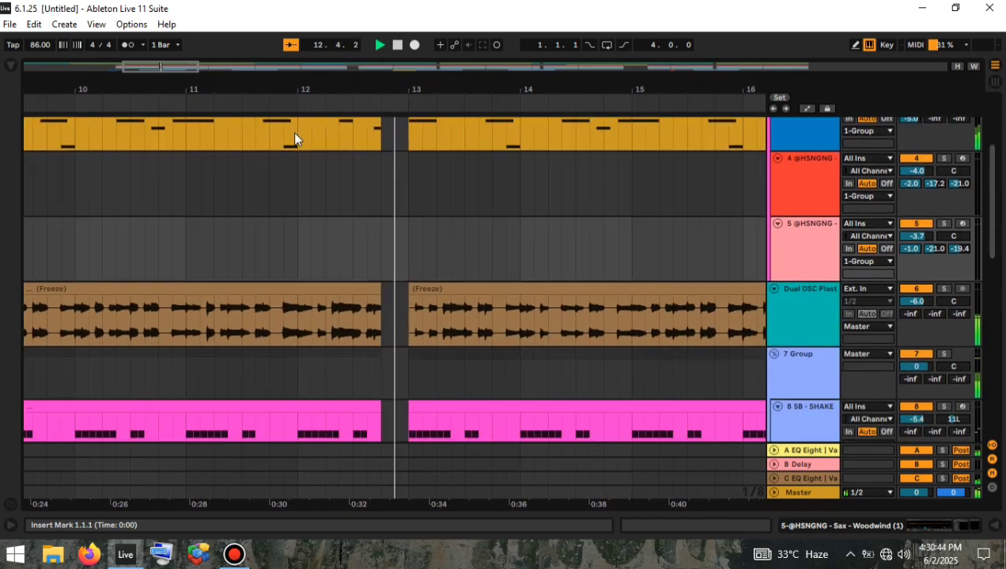
pyautogui.scroll(-6, 295, 139)
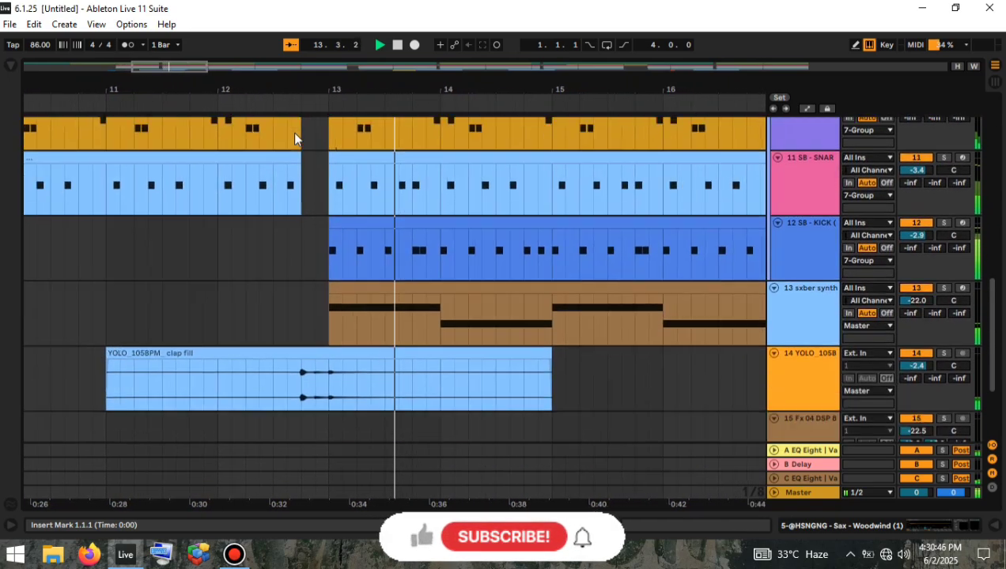
pyautogui.scroll(6, 294, 139)
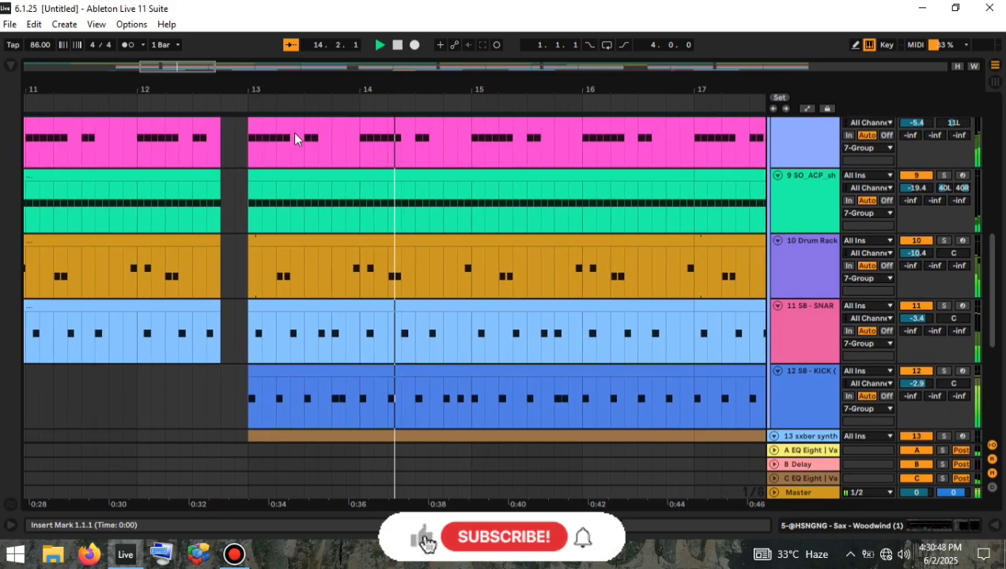
pyautogui.scroll(6, 294, 139)
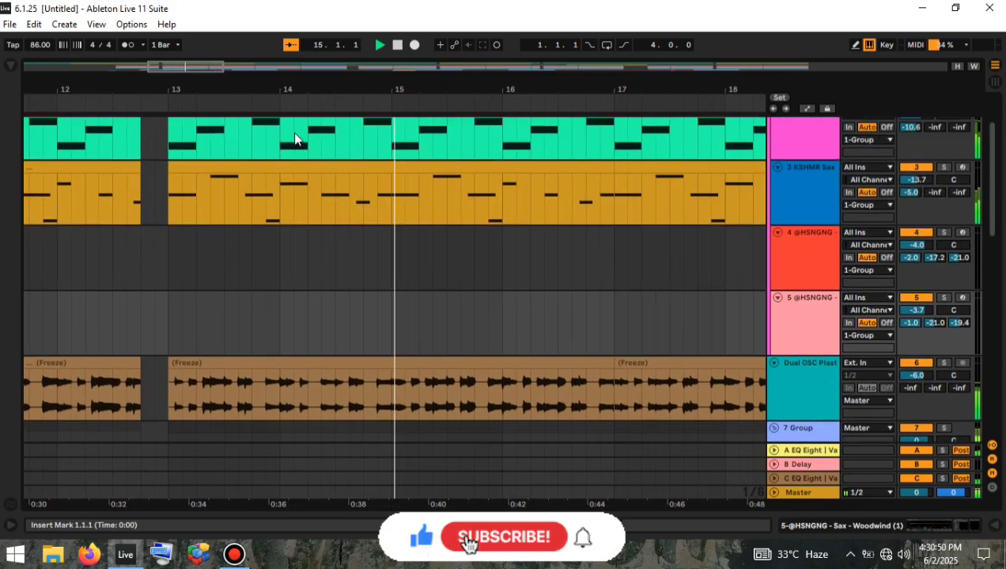
pyautogui.scroll(-1, 295, 140)
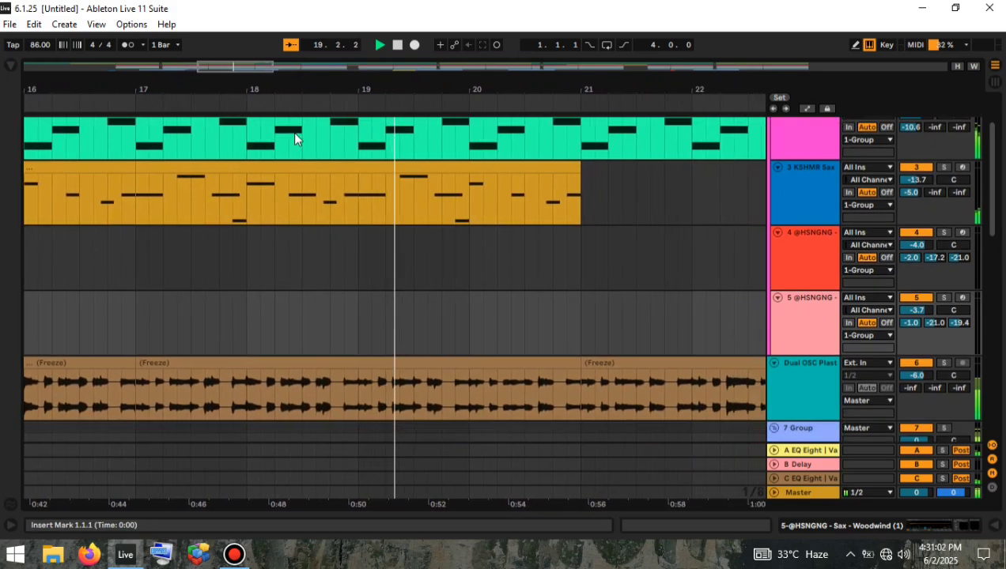
pyautogui.scroll(1, 293, 131)
pyautogui.scroll(-1, 294, 139)
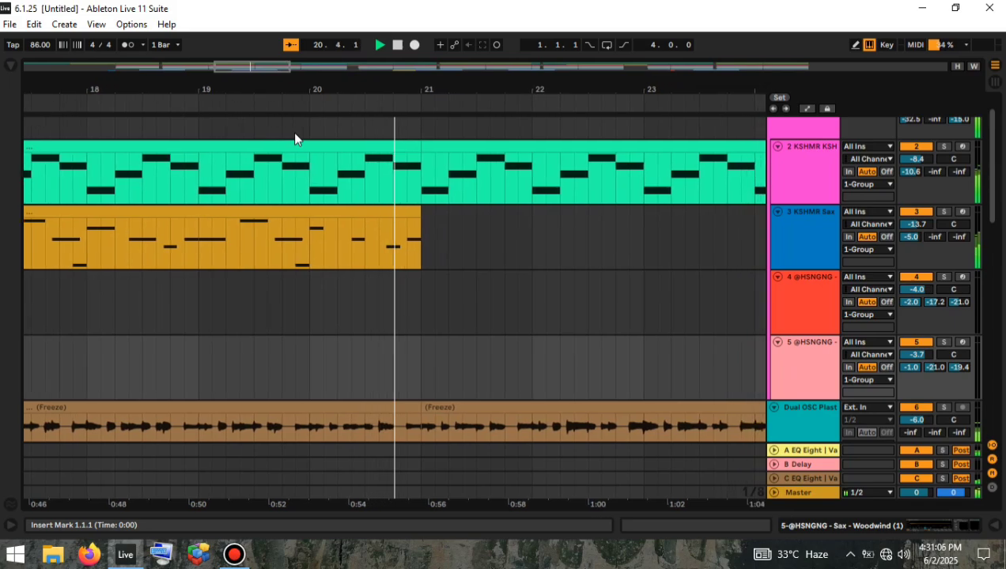
pyautogui.scroll(-6, 295, 139)
pyautogui.scroll(-2, 295, 139)
pyautogui.scroll(7, 294, 139)
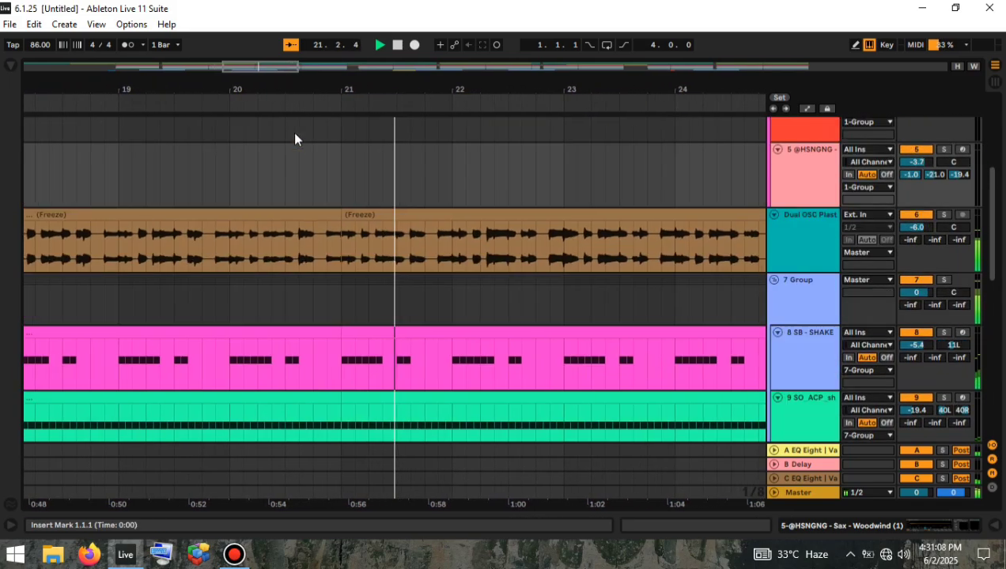
pyautogui.scroll(-2, 647, 264)
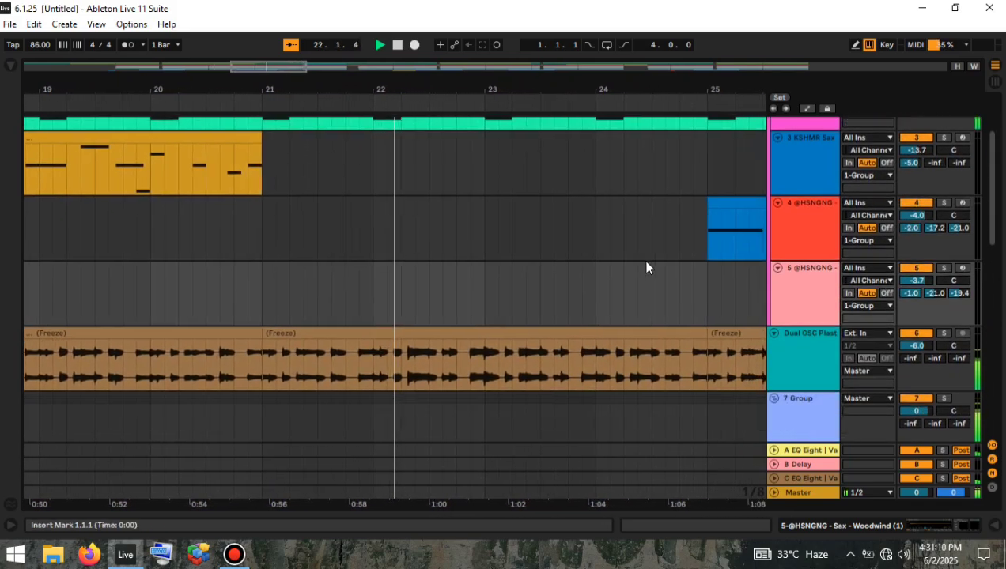
# Step: Review the track 4 melody clip in bars 25 to 28 and the shaker break in bar 29 during playback
pyautogui.scroll(2, 647, 265)
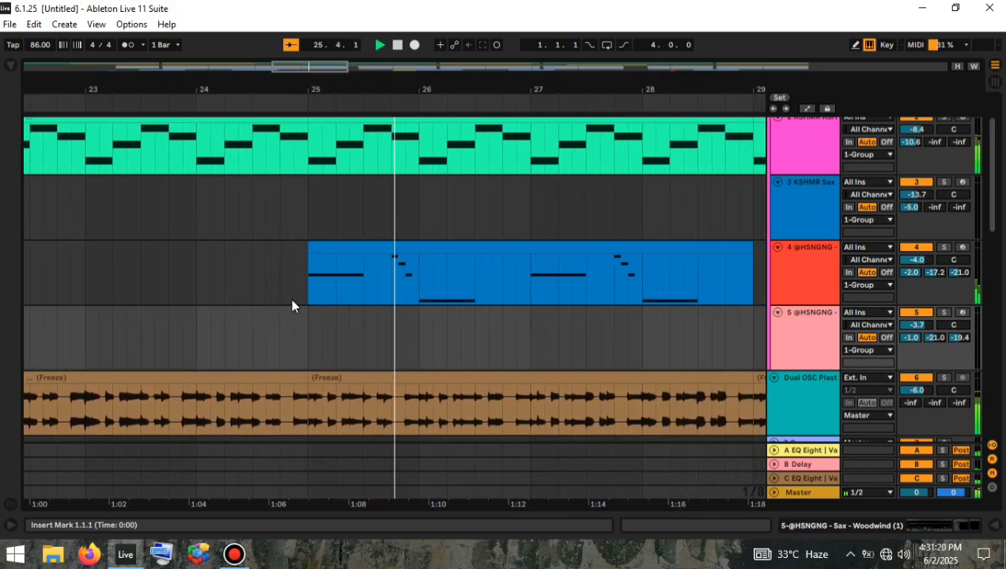
pyautogui.scroll(-1, 292, 300)
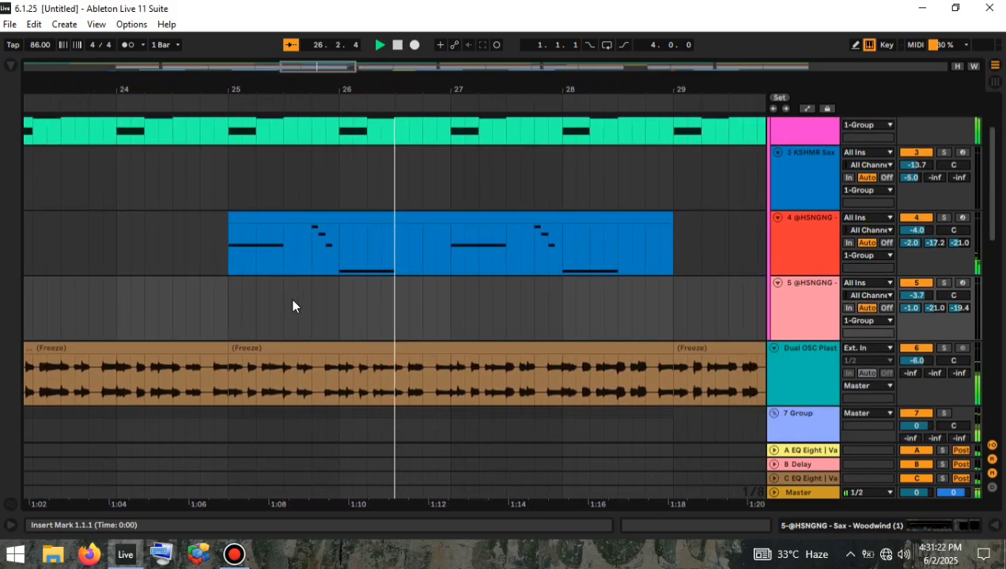
pyautogui.scroll(2, 292, 301)
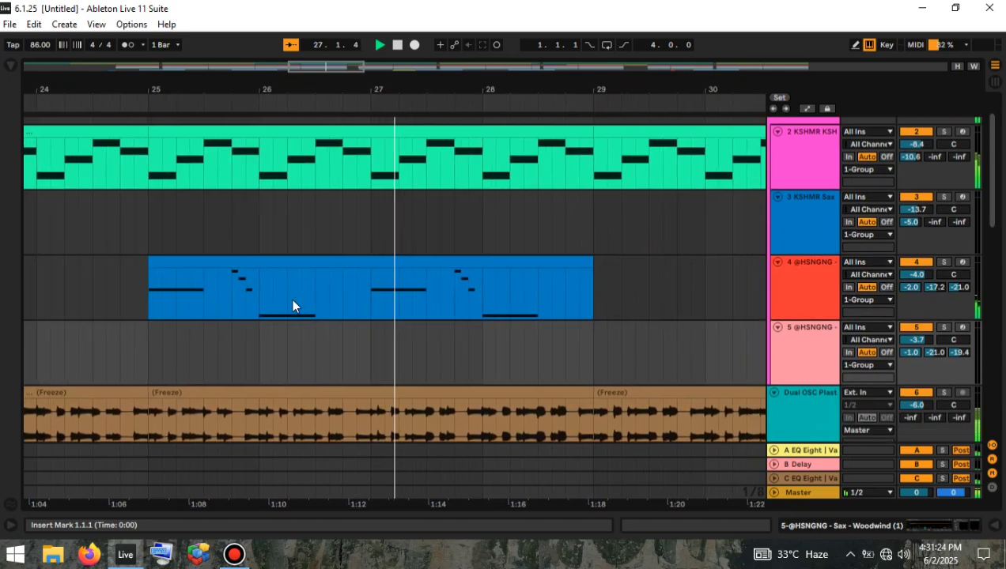
pyautogui.scroll(-2, 291, 301)
pyautogui.scroll(-1, 293, 301)
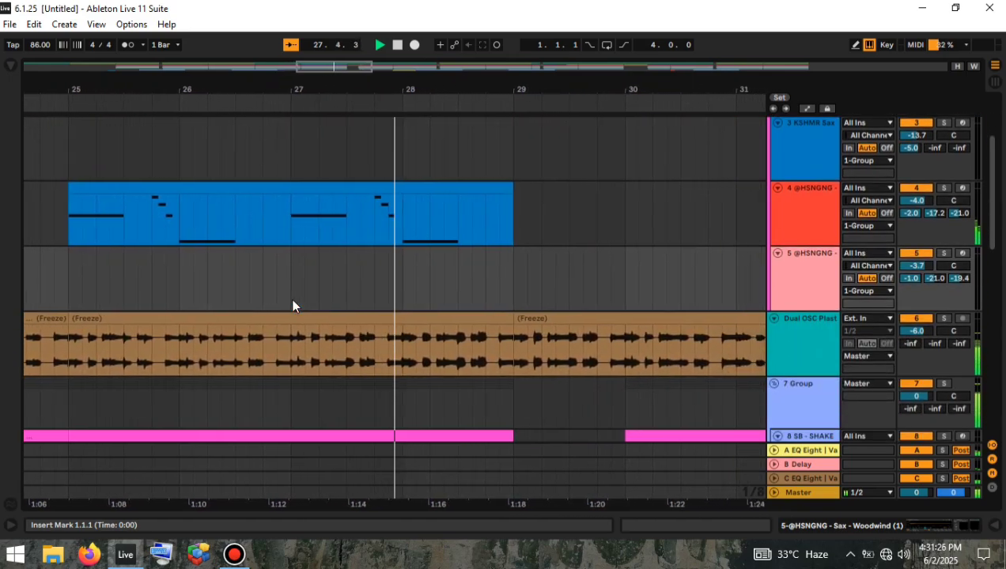
pyautogui.scroll(-4, 293, 301)
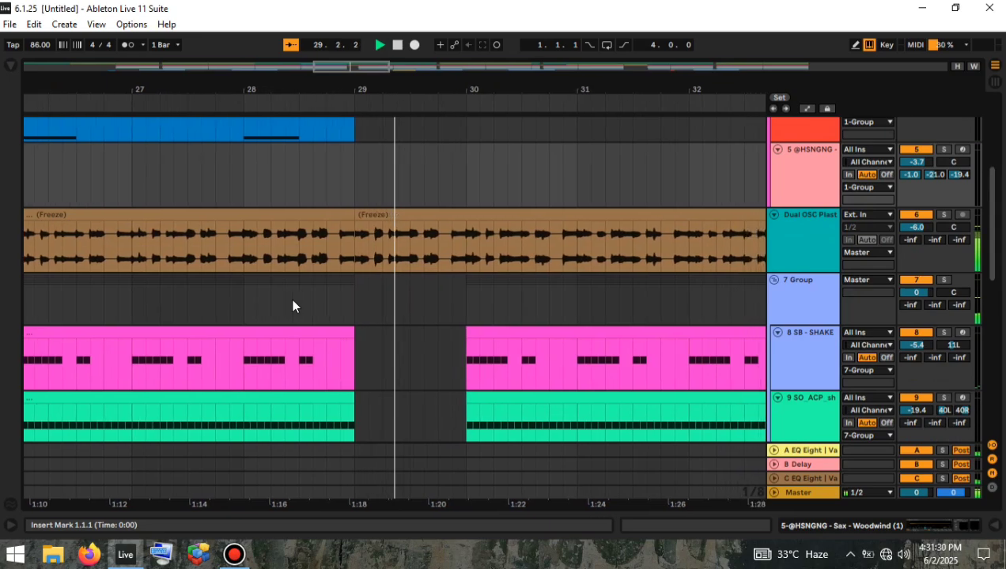
pyautogui.scroll(3, 292, 306)
pyautogui.scroll(1, 293, 306)
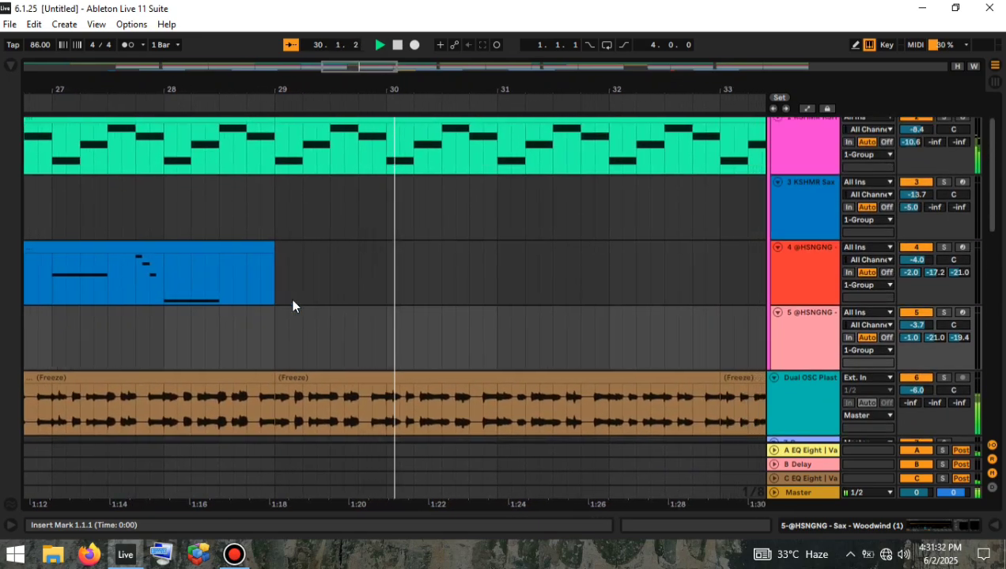
# Step: Examine the drum, synth, clap fill and Fx 04 DSP 808 tracks from bar 30 to bar 45 during playback
pyautogui.scroll(-3, 292, 306)
pyautogui.scroll(-5, 293, 300)
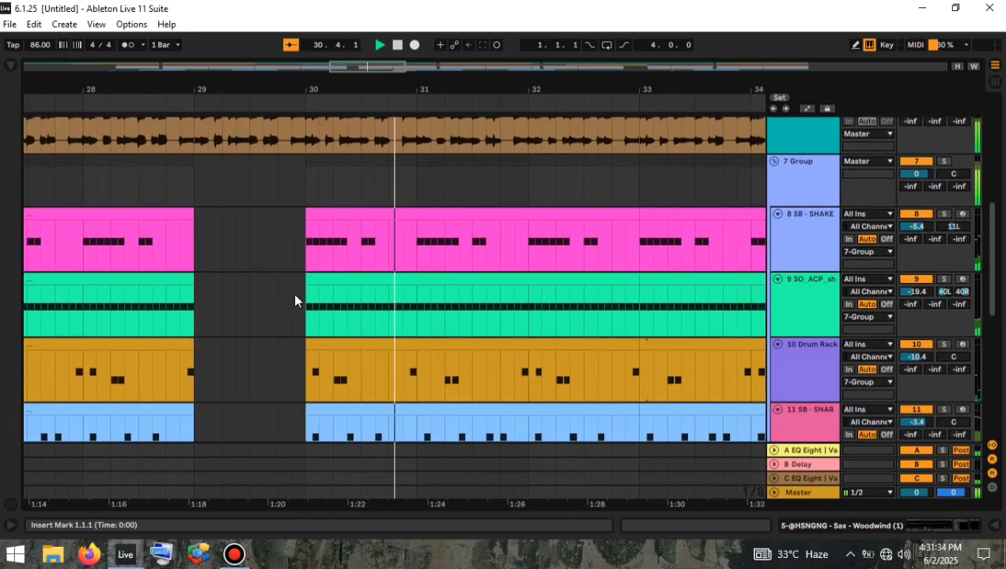
pyautogui.scroll(-1, 293, 301)
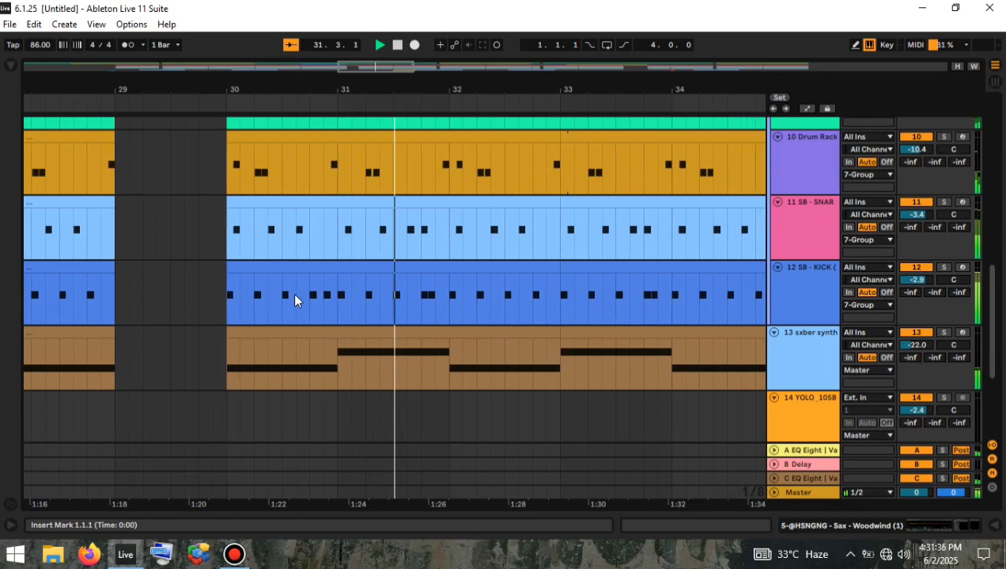
pyautogui.scroll(1, 293, 300)
pyautogui.scroll(5, 295, 300)
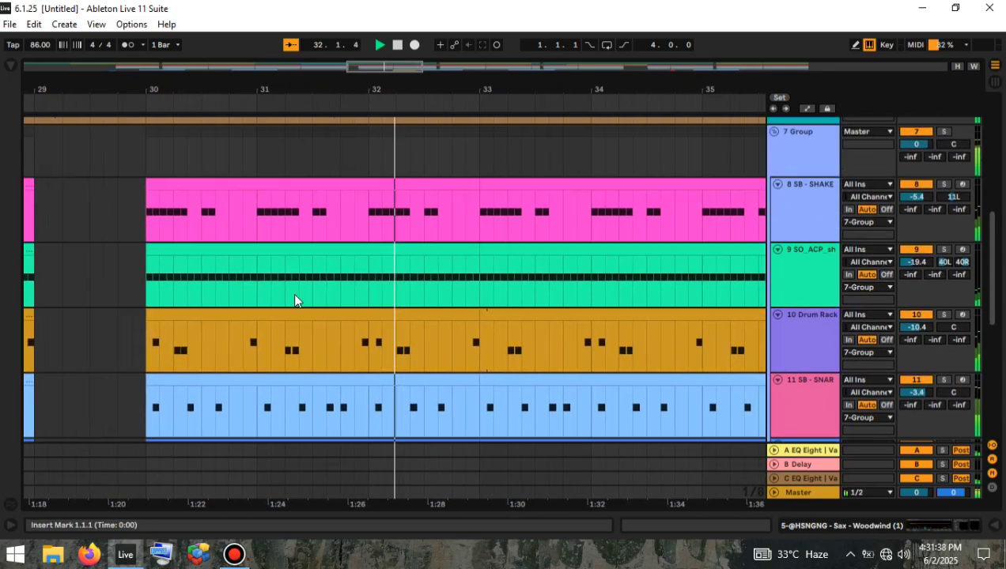
pyautogui.scroll(5, 294, 300)
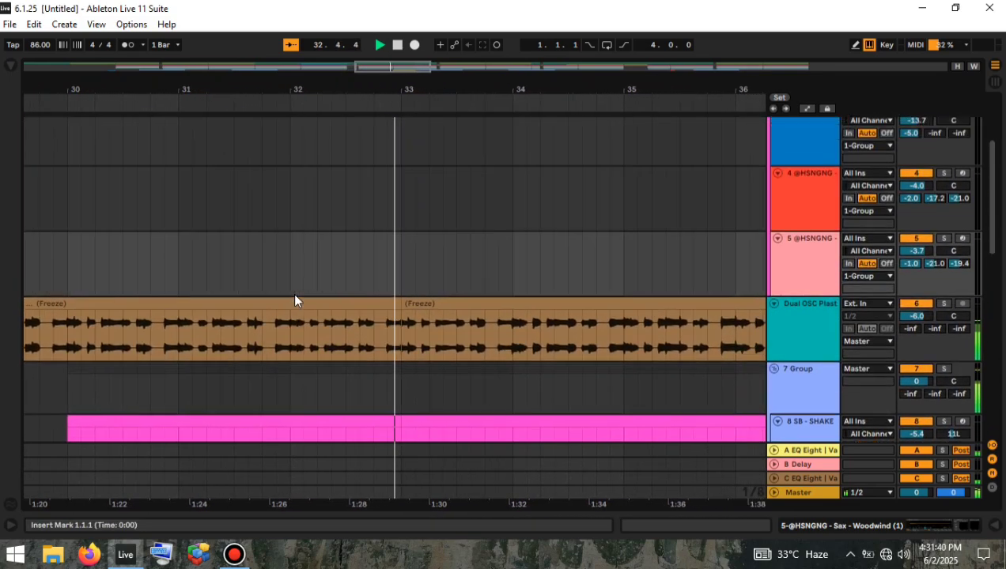
pyautogui.scroll(-10, 294, 300)
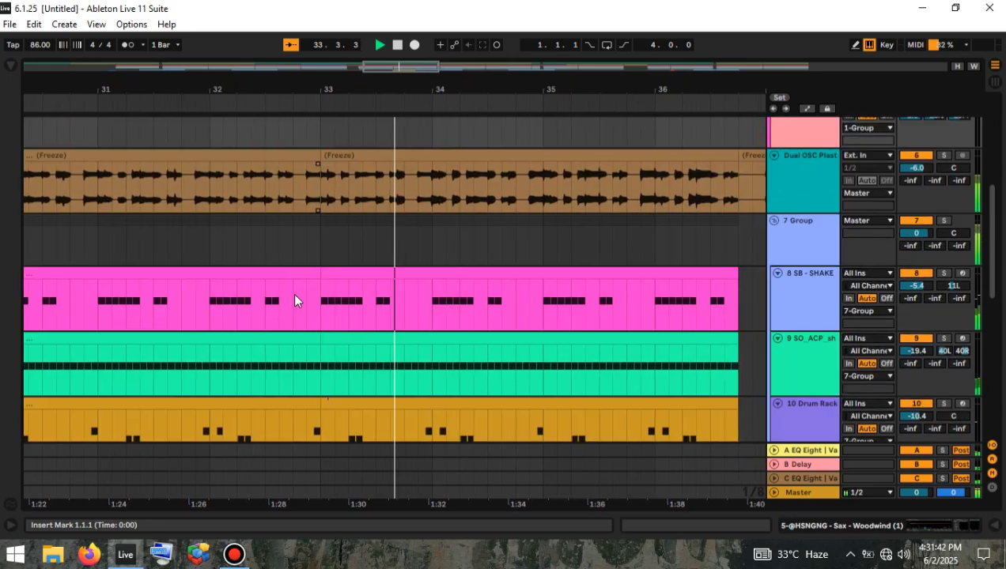
pyautogui.scroll(-2, 295, 301)
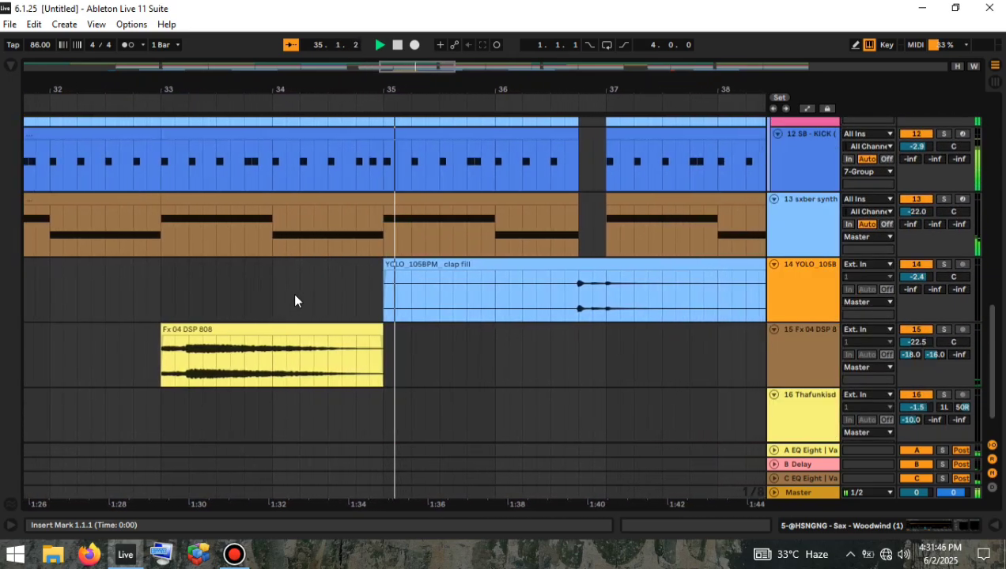
pyautogui.scroll(1, 294, 301)
pyautogui.scroll(7, 295, 301)
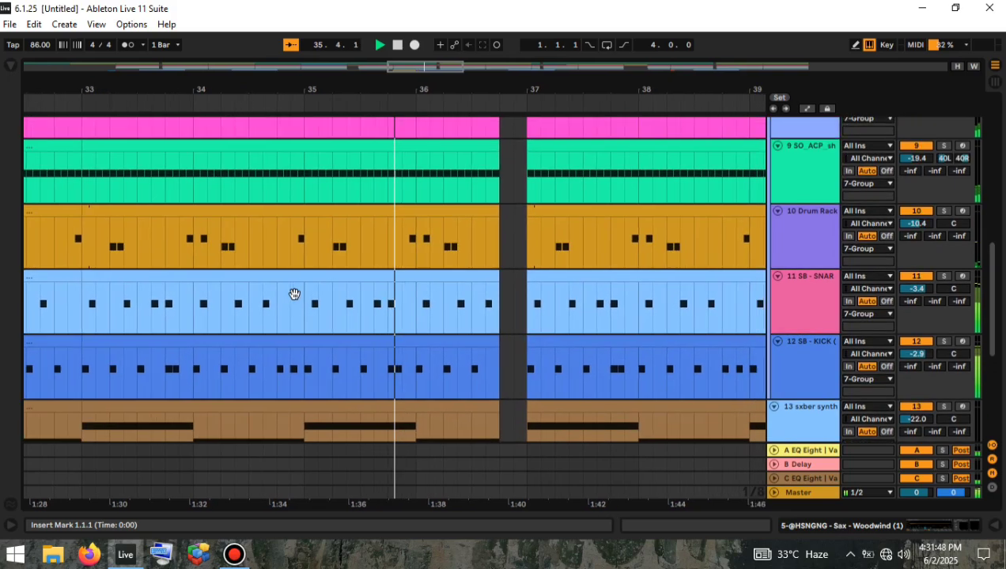
pyautogui.scroll(1, 294, 301)
pyautogui.scroll(-2, 295, 296)
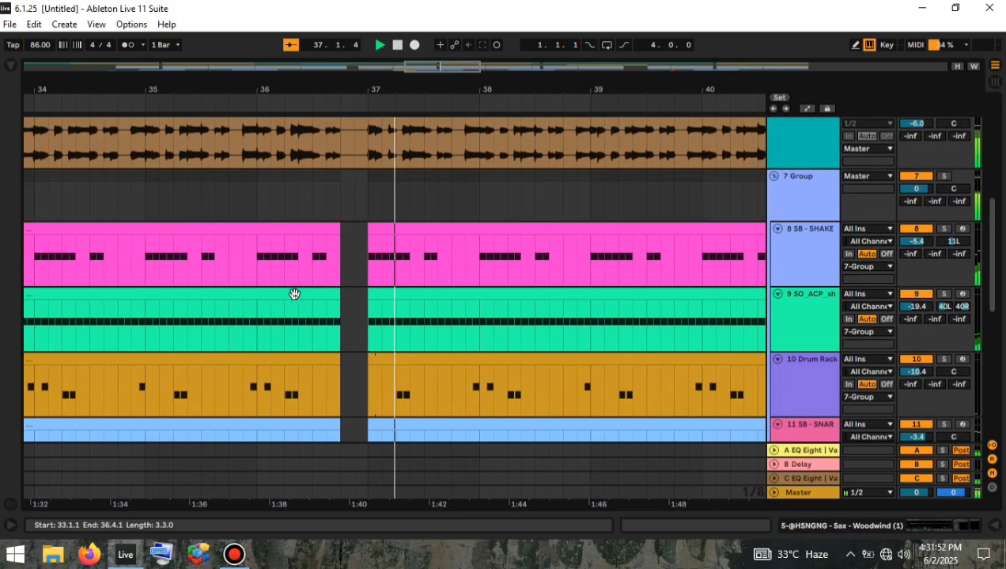
pyautogui.scroll(1, 308, 298)
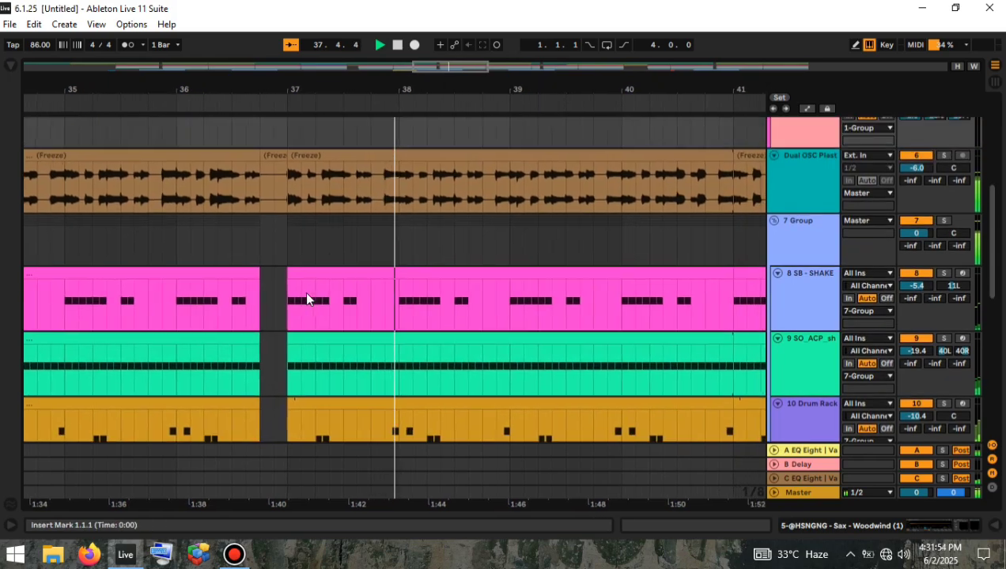
pyautogui.scroll(-1, 307, 298)
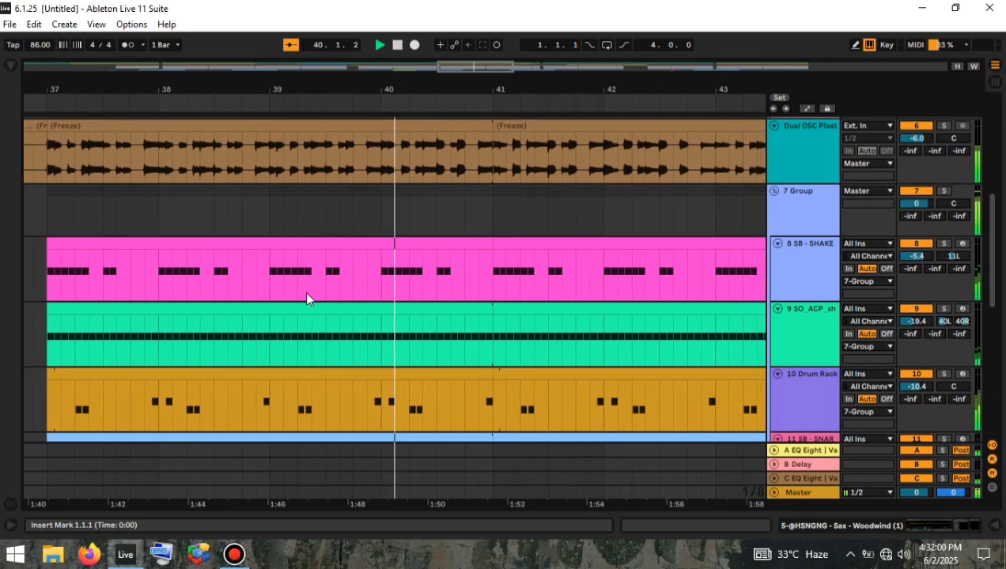
pyautogui.scroll(-6, 307, 298)
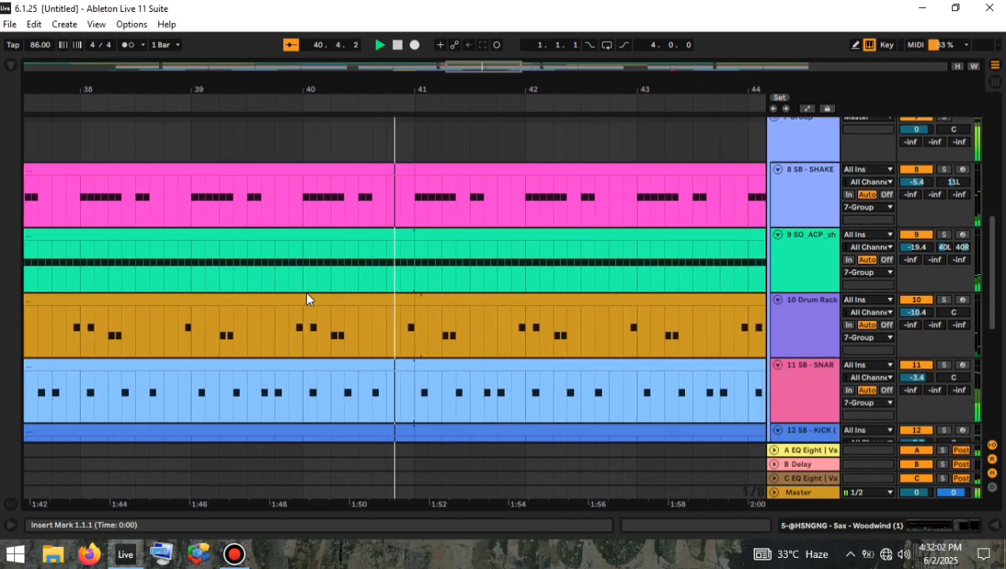
pyautogui.scroll(-2, 307, 298)
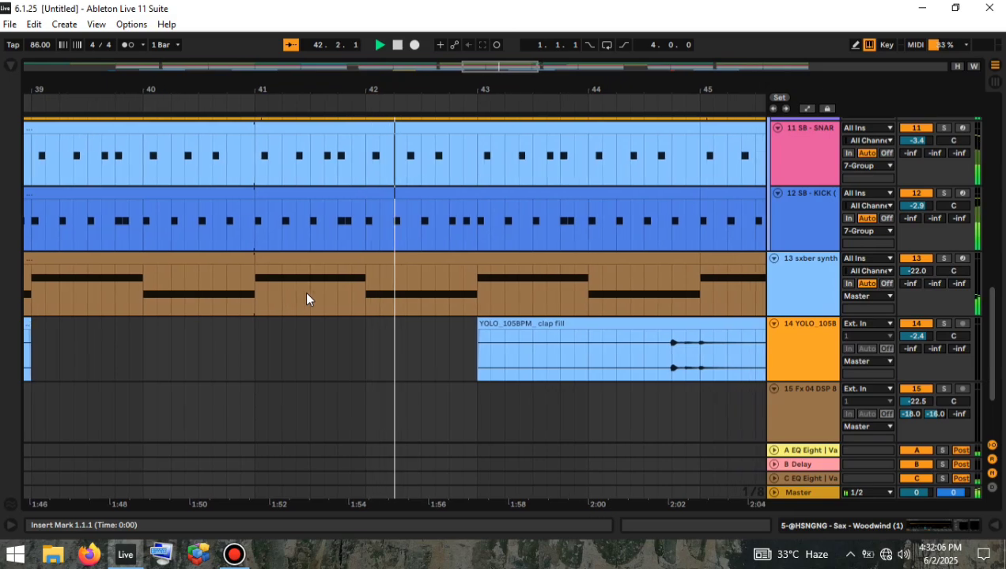
pyautogui.scroll(3, 307, 298)
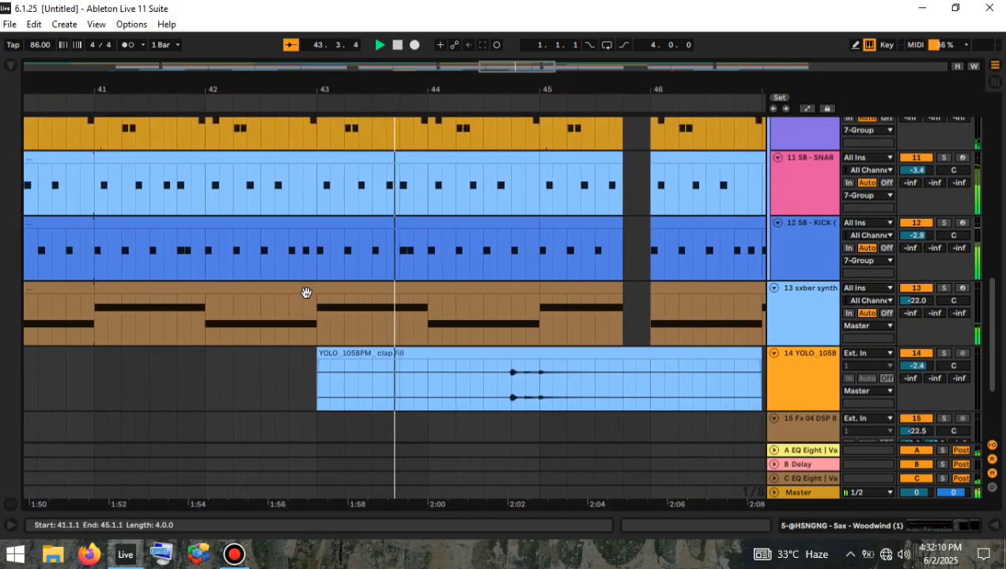
pyautogui.scroll(2, 306, 293)
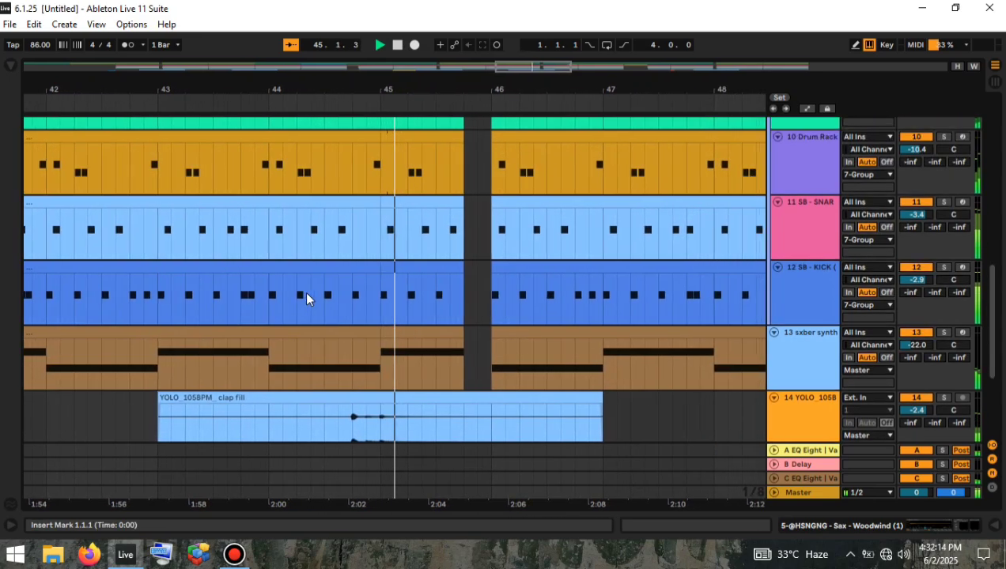
# Step: Review the KSHMR melody, frozen bass and track 5 sax clip from bar 45 to bar 55 during playback
pyautogui.scroll(5, 307, 298)
pyautogui.scroll(3, 306, 298)
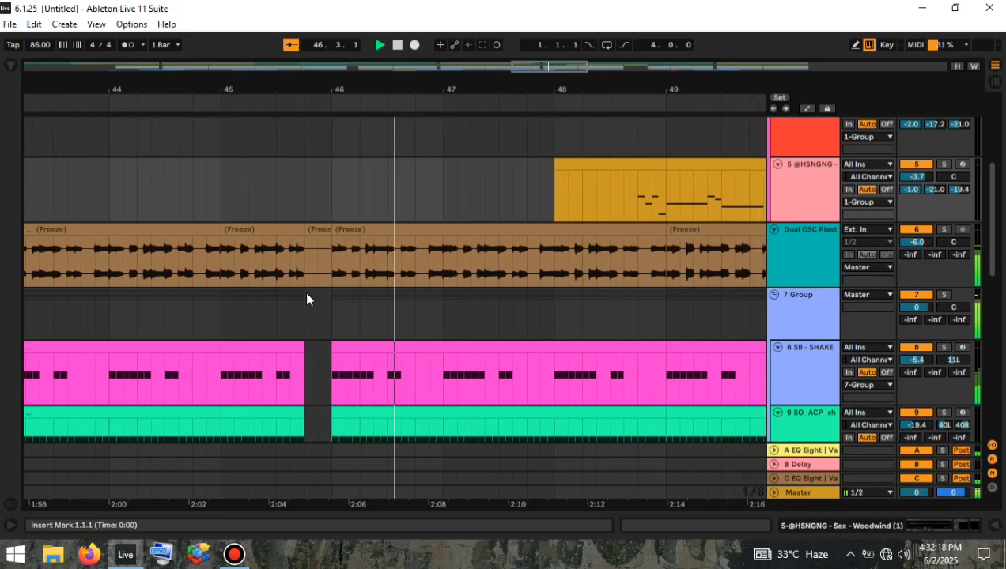
pyautogui.scroll(4, 307, 299)
pyautogui.scroll(2, 307, 298)
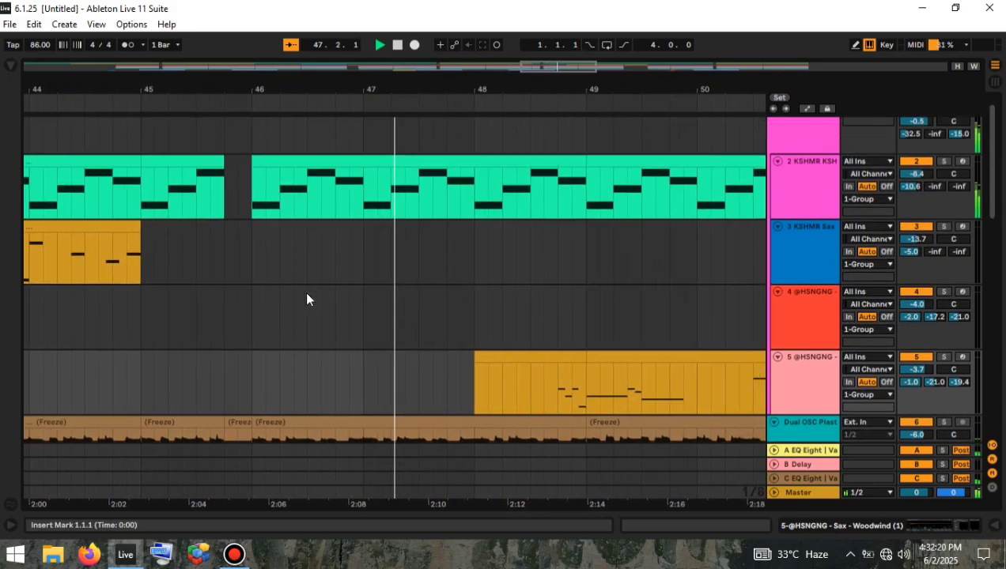
pyautogui.scroll(-2, 307, 298)
pyautogui.scroll(1, 307, 298)
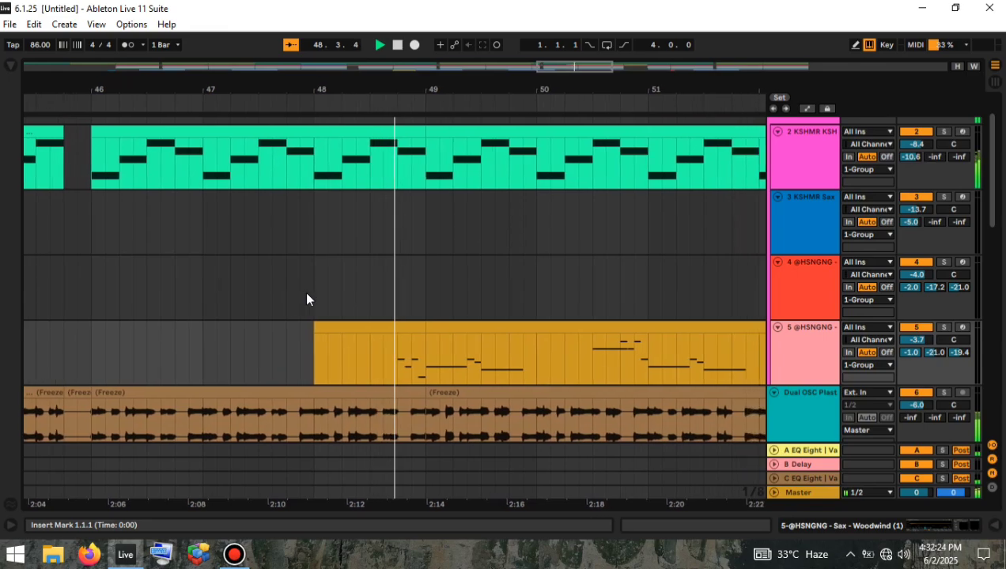
pyautogui.scroll(-1, 307, 298)
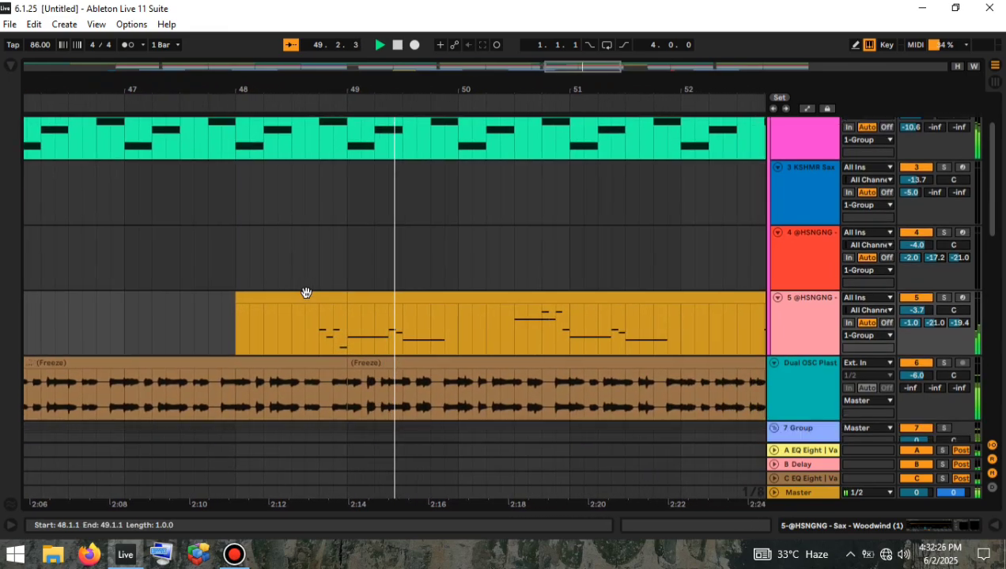
pyautogui.scroll(2, 307, 296)
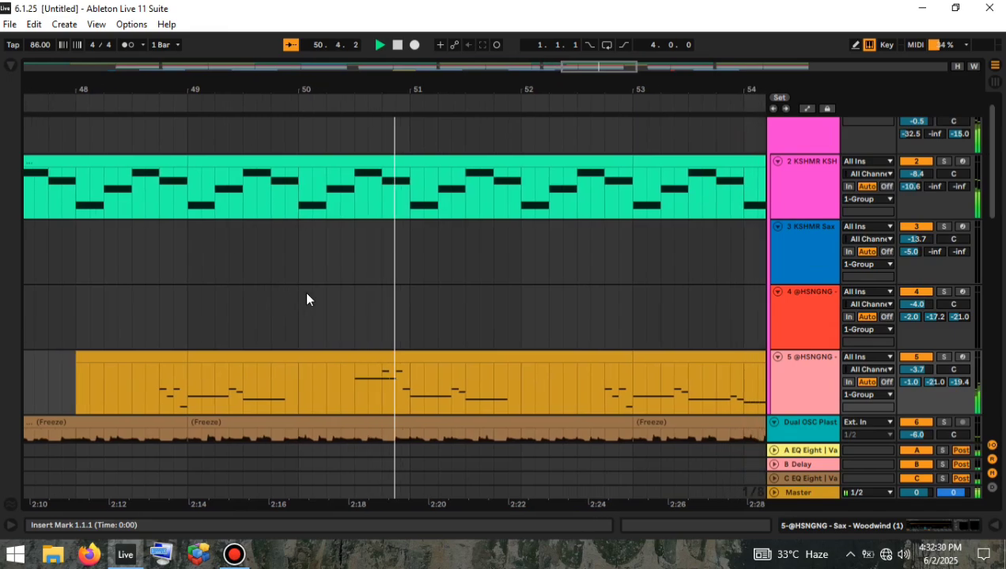
pyautogui.scroll(-1, 307, 299)
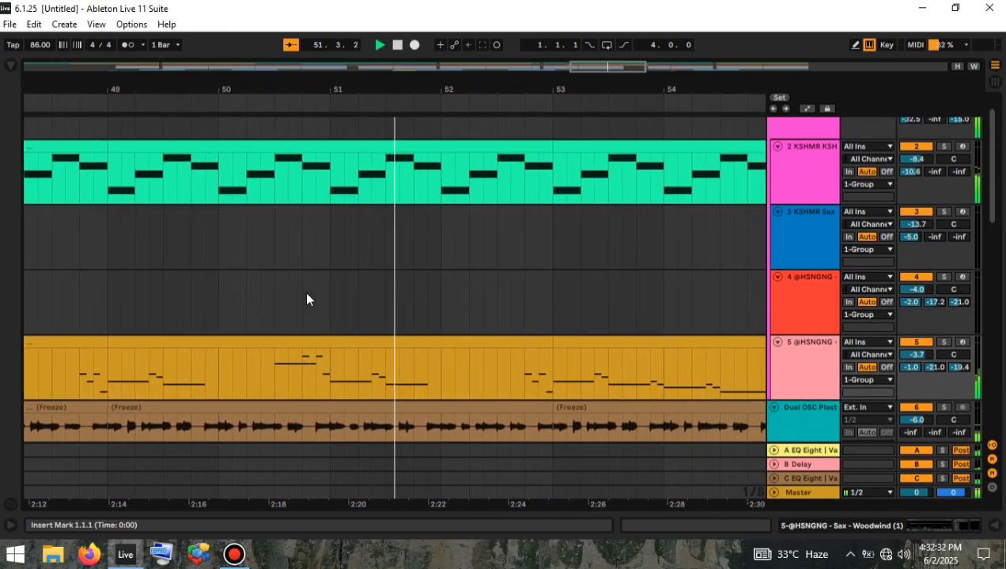
pyautogui.scroll(-2, 307, 299)
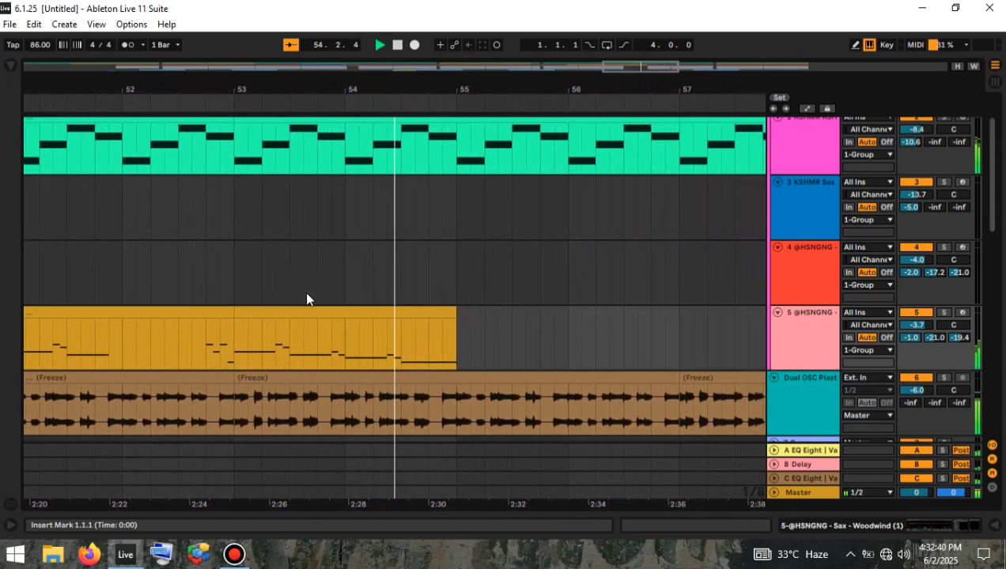
pyautogui.scroll(3, 306, 299)
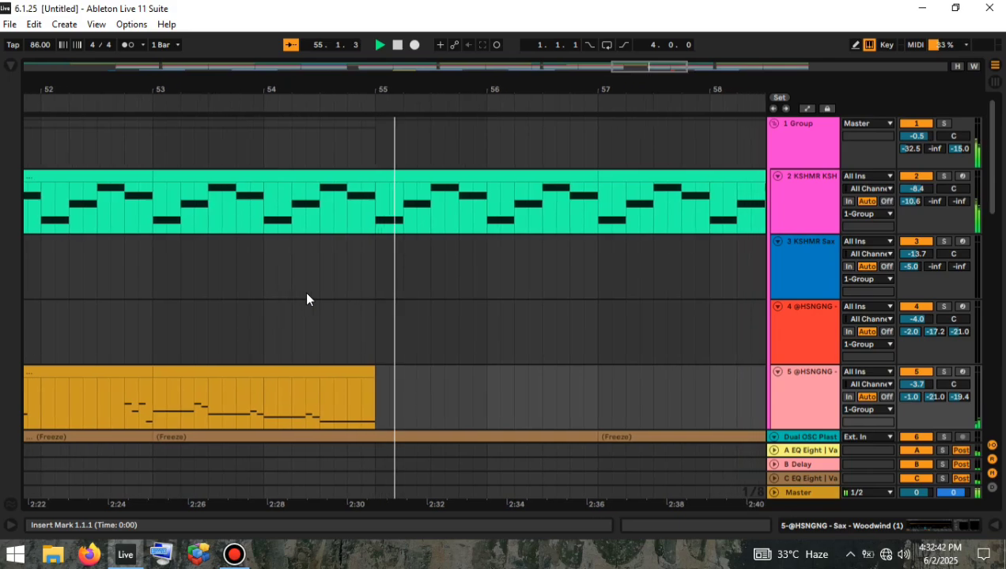
# Step: Examine the bass, shaker, kick, synth and clap fill tracks from bar 55 to bar 60 during playback
pyautogui.scroll(-2, 307, 299)
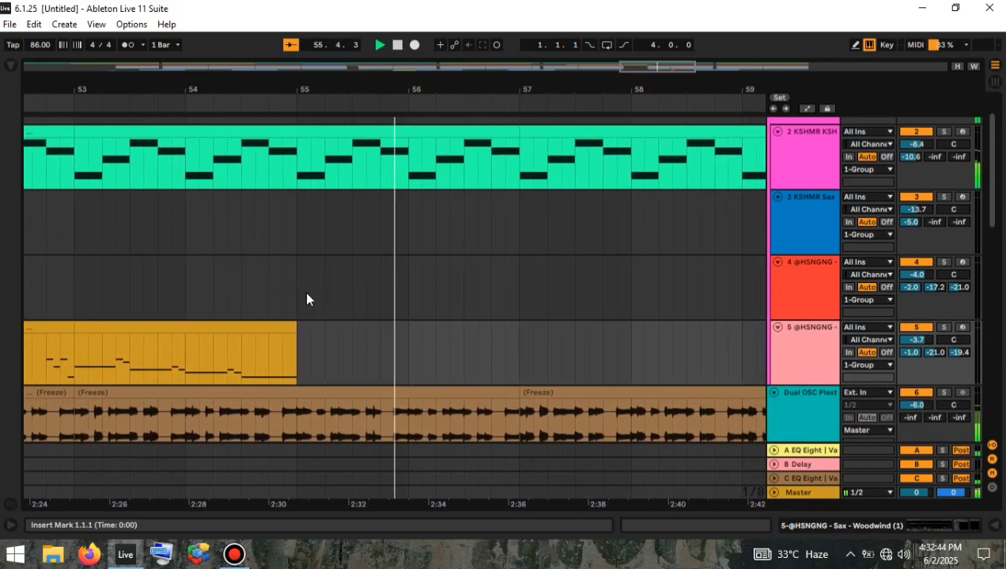
pyautogui.scroll(-5, 307, 299)
pyautogui.scroll(-5, 307, 299)
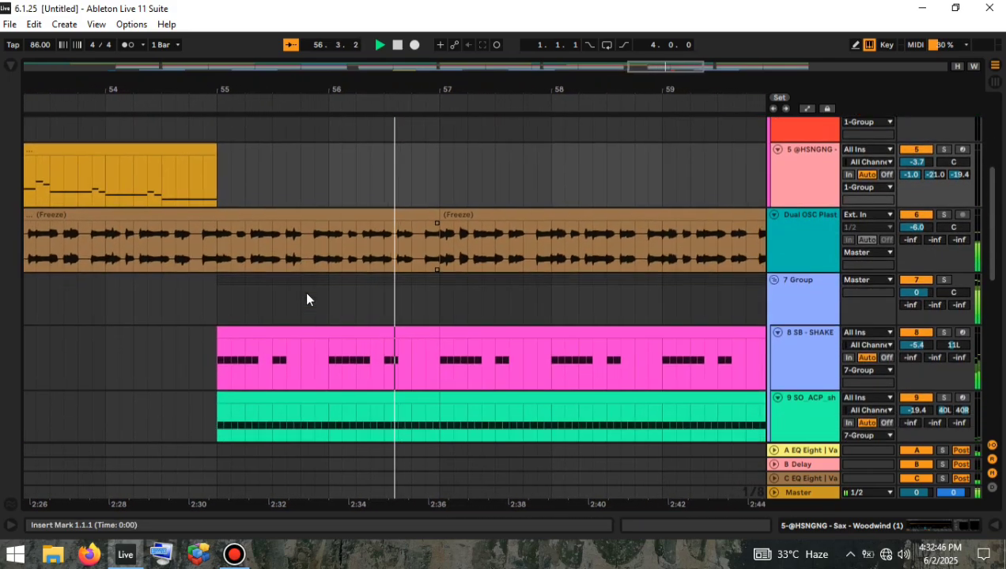
pyautogui.scroll(4, 307, 299)
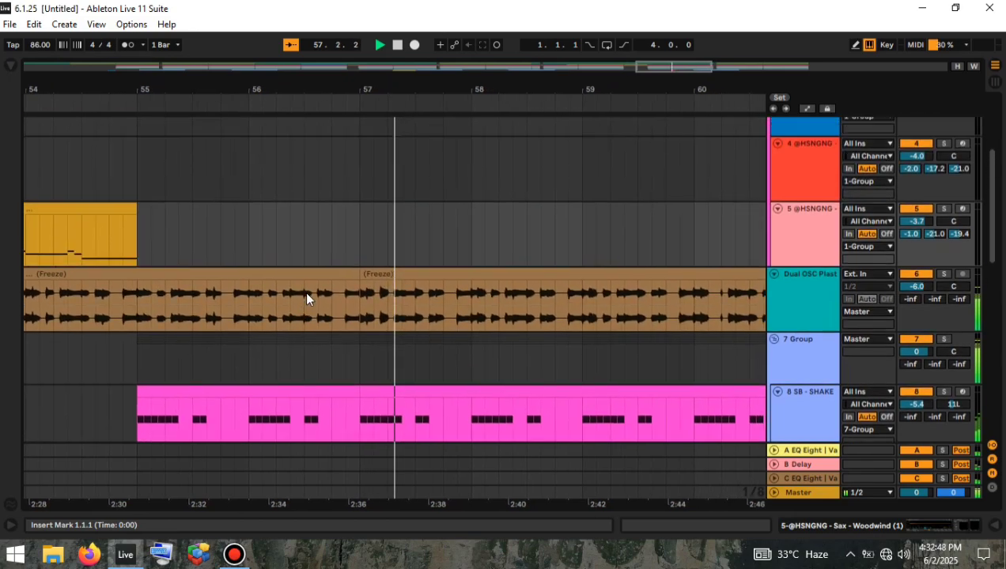
pyautogui.scroll(-10, 319, 299)
pyautogui.scroll(-13, 318, 293)
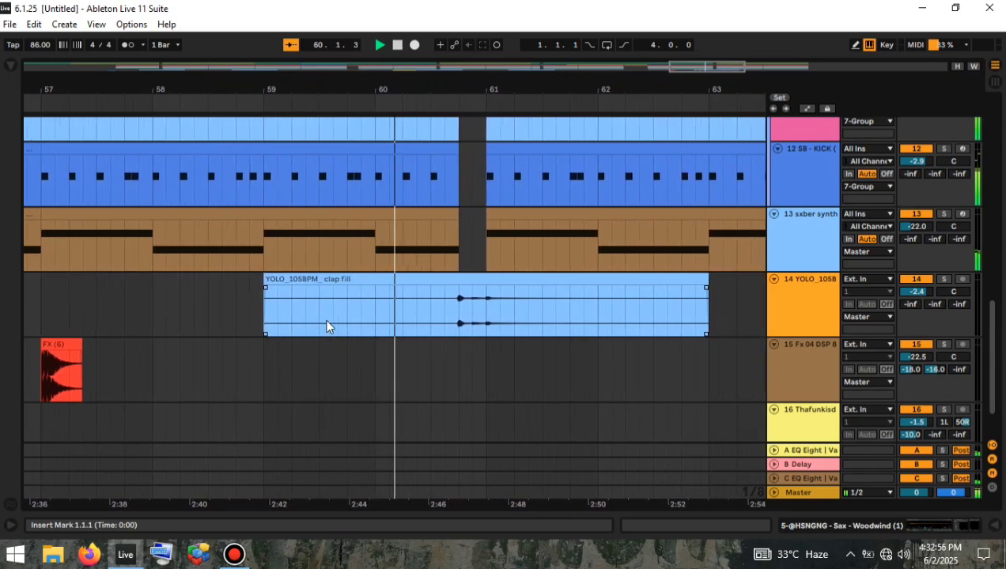
# Step: Follow the shaker, drum, KSHMR Sax and bass tracks from bar 60 to the arrangement's end at bar 69 during playback
pyautogui.scroll(3, 327, 326)
pyautogui.scroll(10, 326, 327)
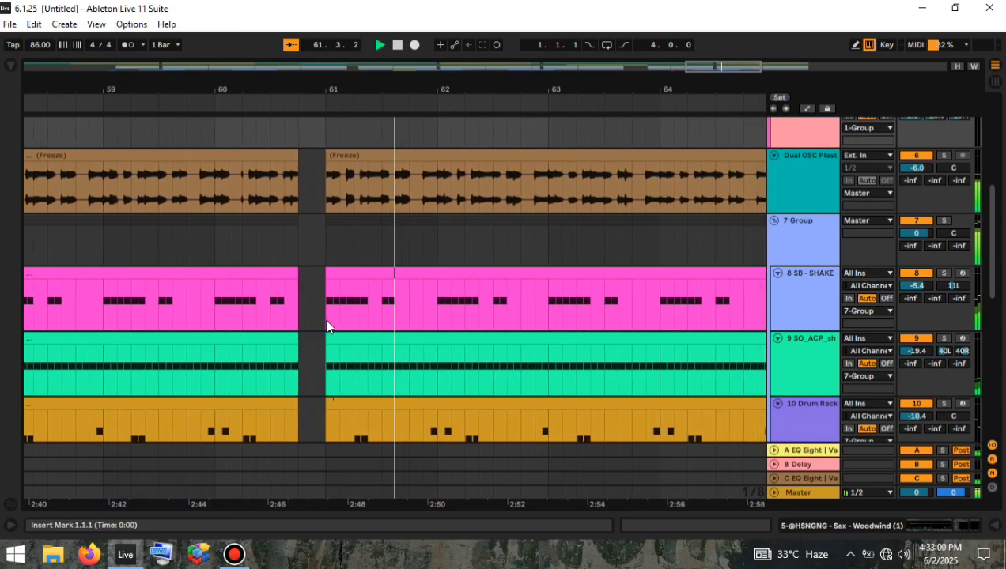
pyautogui.scroll(5, 327, 325)
pyautogui.scroll(5, 326, 326)
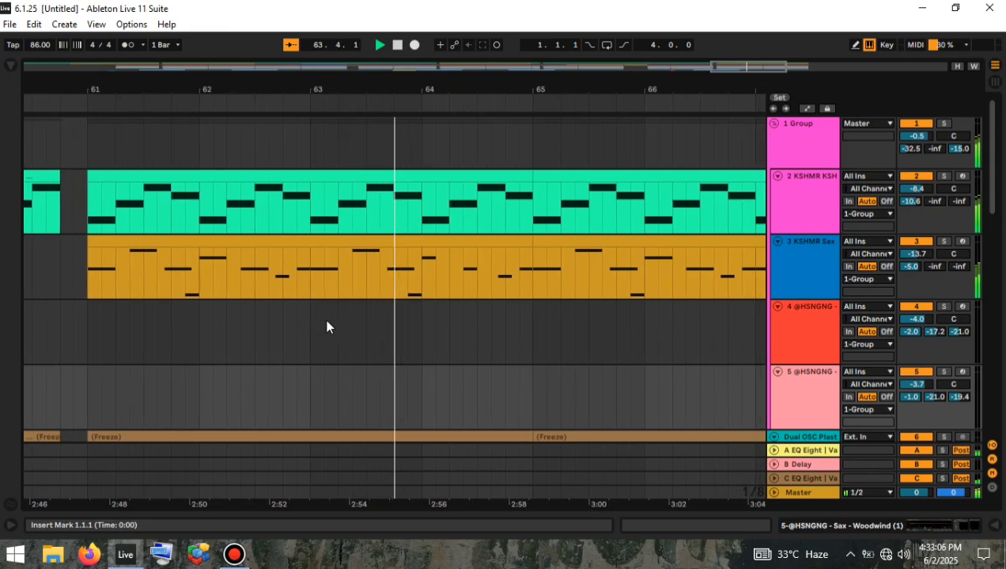
pyautogui.scroll(-1, 326, 327)
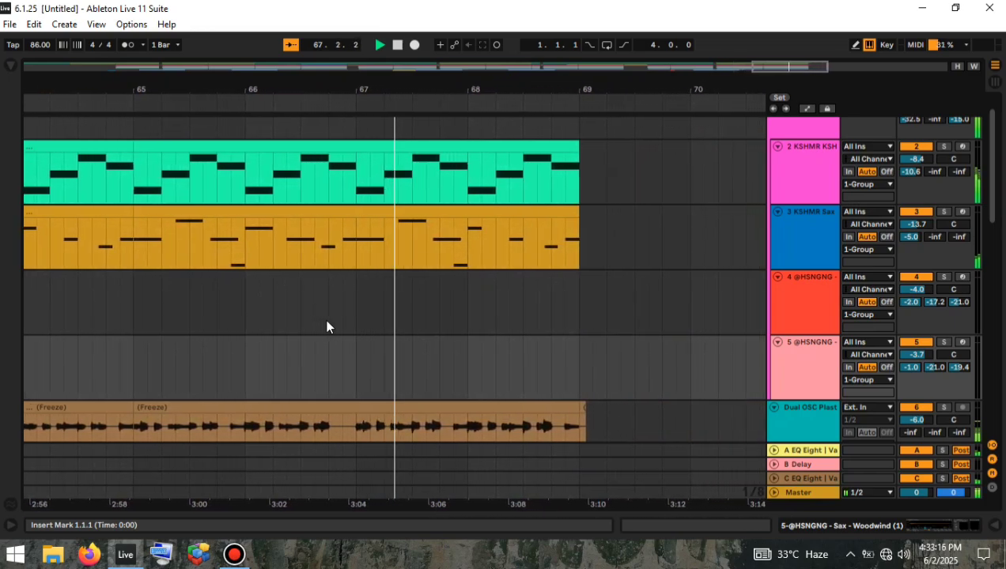
pyautogui.scroll(-1, 327, 327)
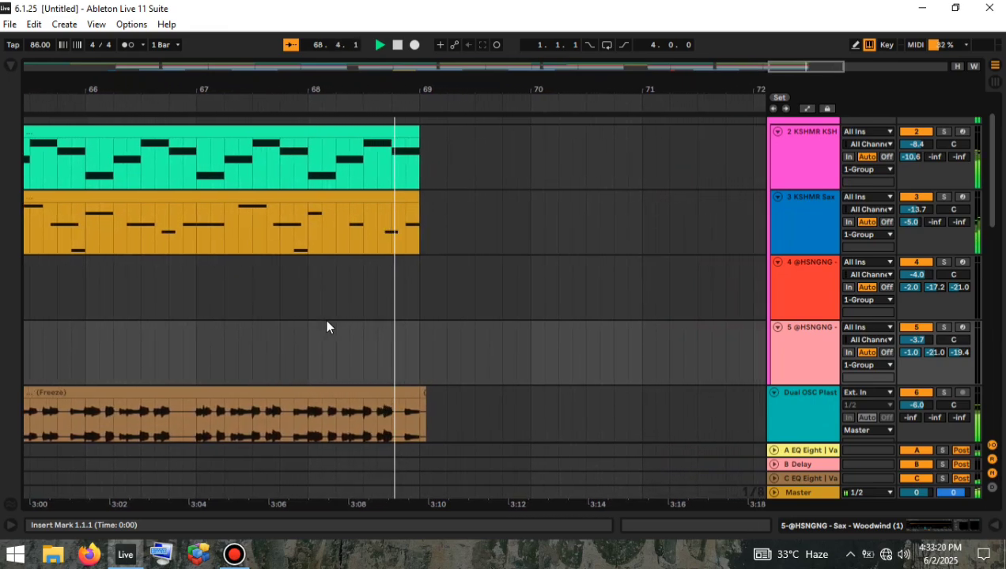
pyautogui.scroll(-3, 326, 326)
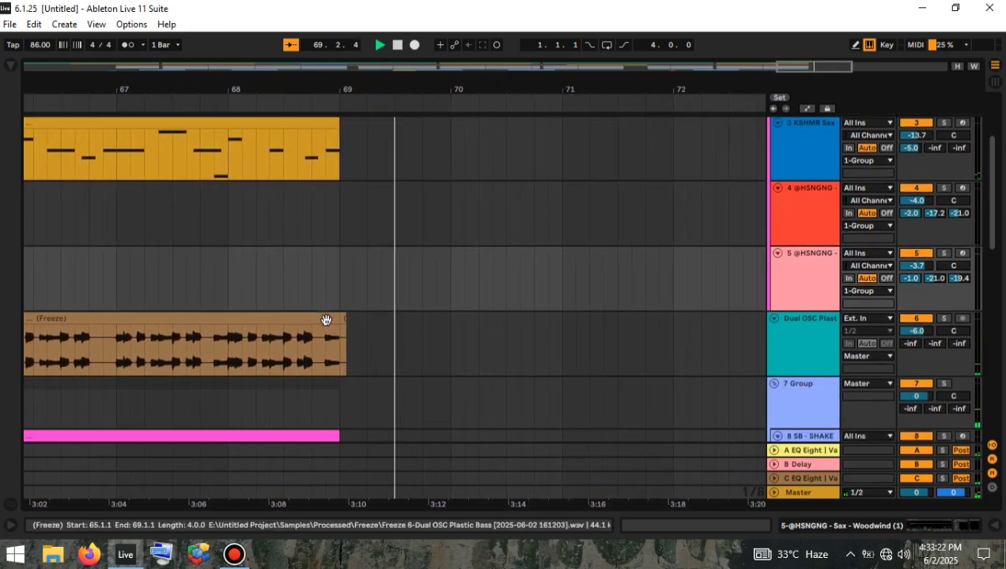